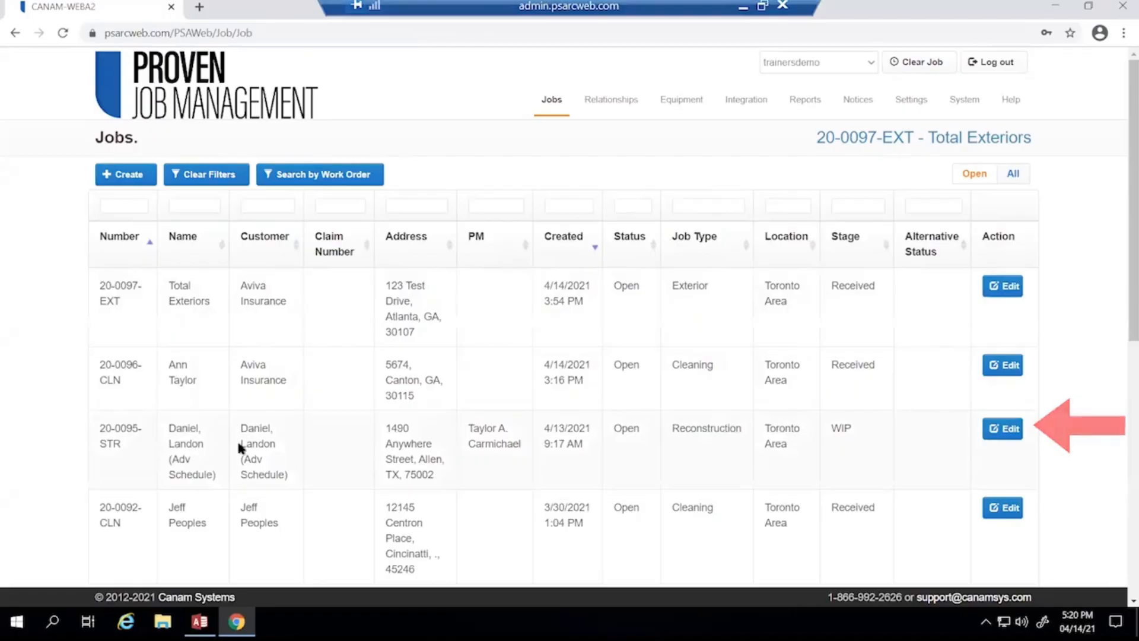
- Open the Reconstruction job at the WIP stage, then bring up its advanced schedule from the schedule calendar
left_click(985, 432)
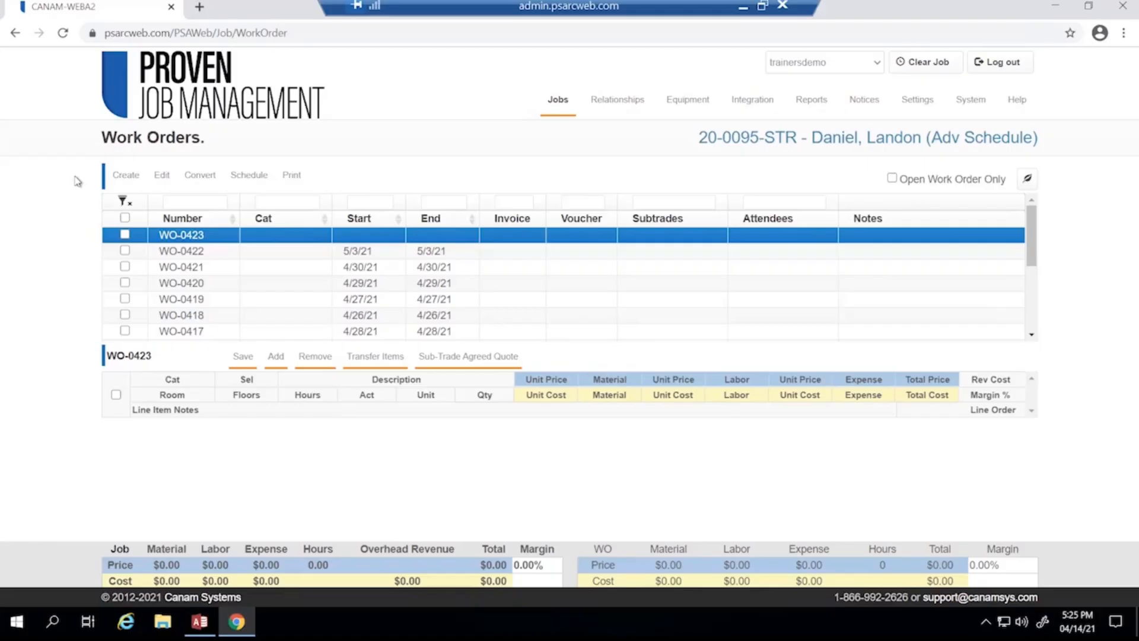
mouse_move(250, 176)
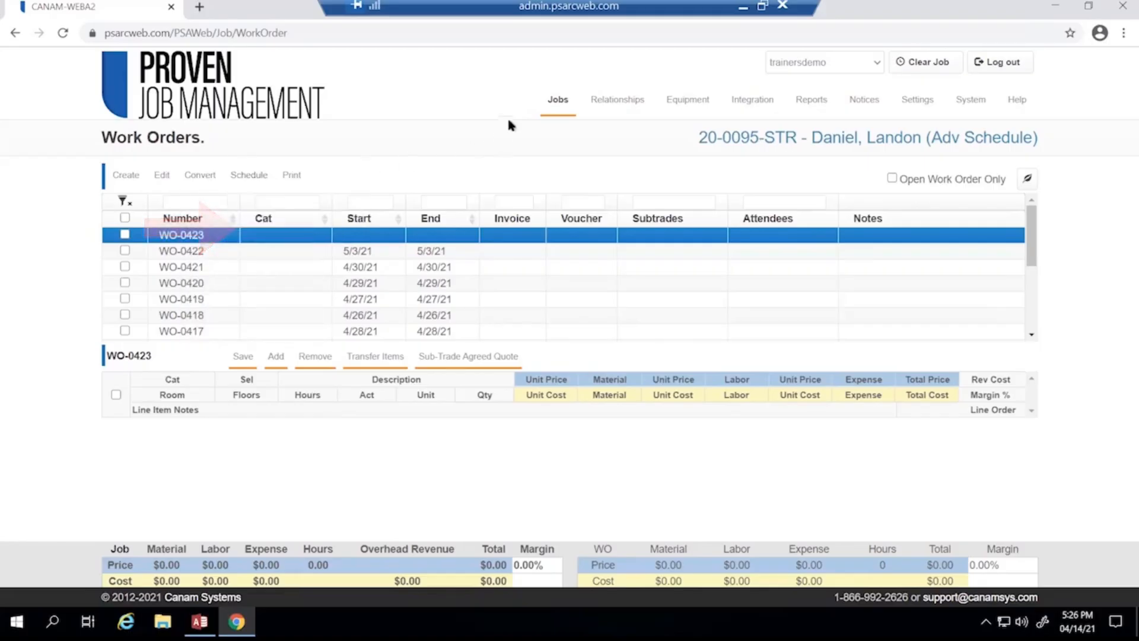
mouse_move(558, 105)
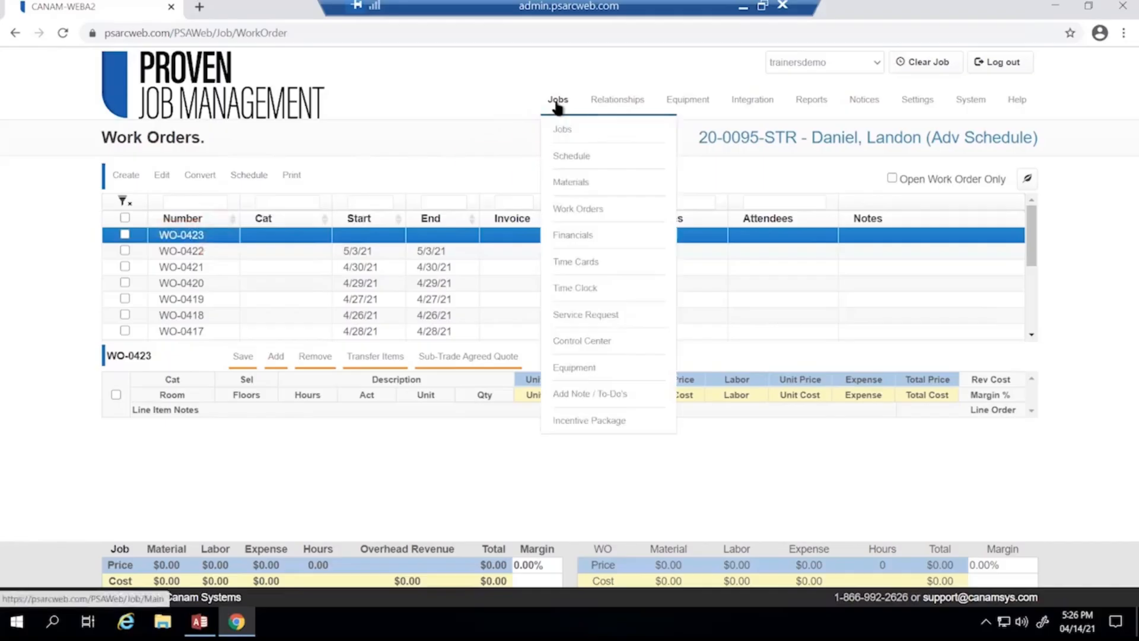
left_click(570, 155)
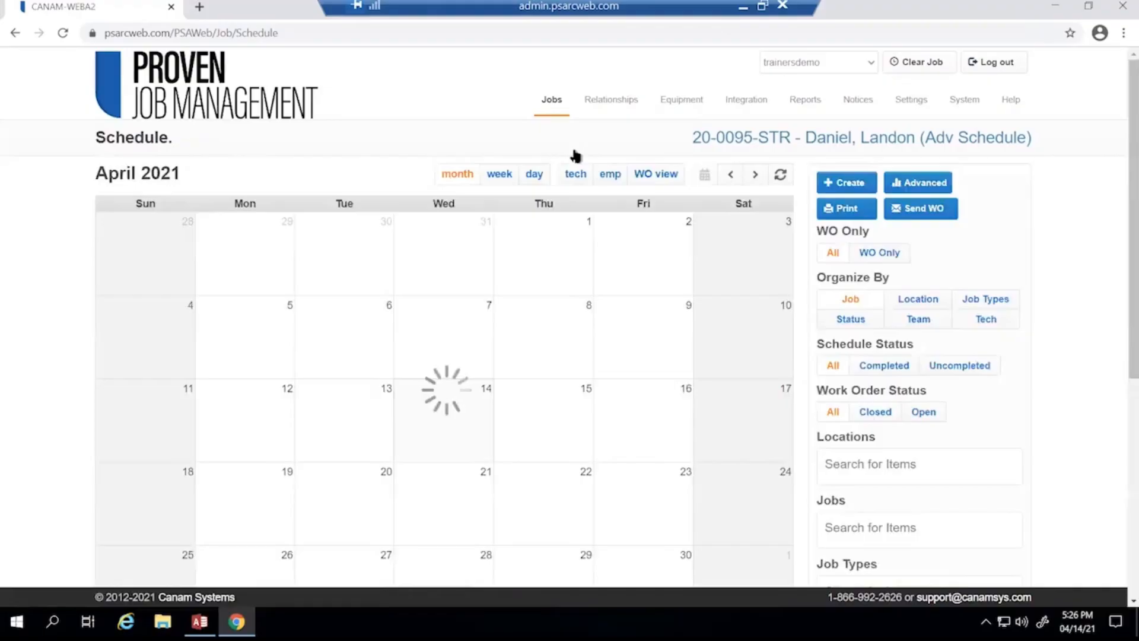
left_click(908, 182)
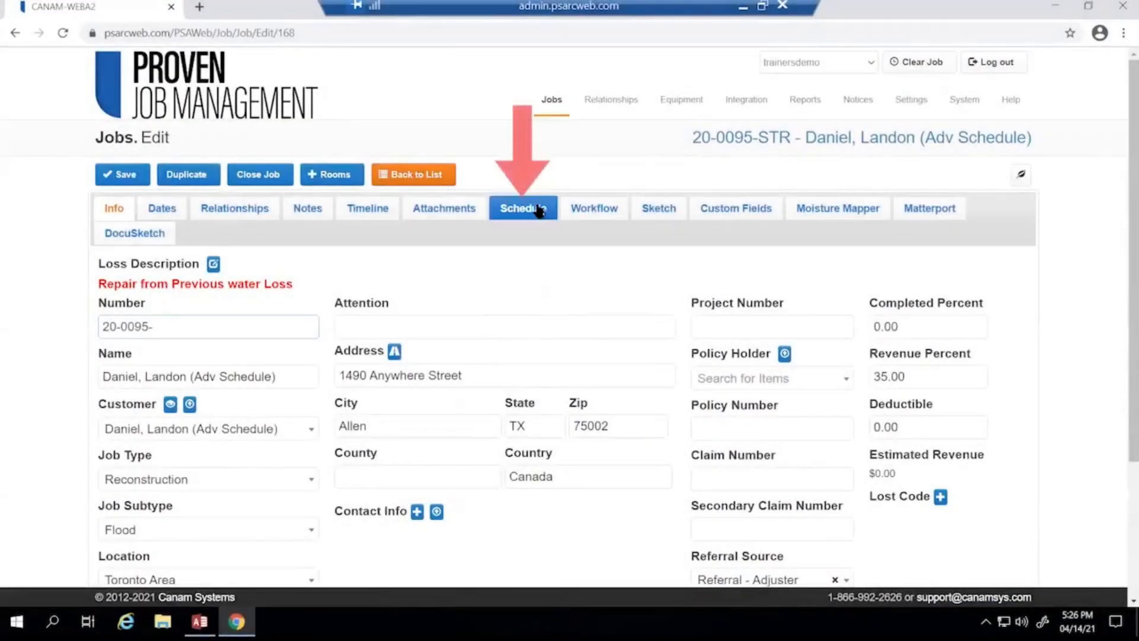
- Open the advanced schedule from the job record's schedule list, and also from the job's work orders page
left_click(536, 210)
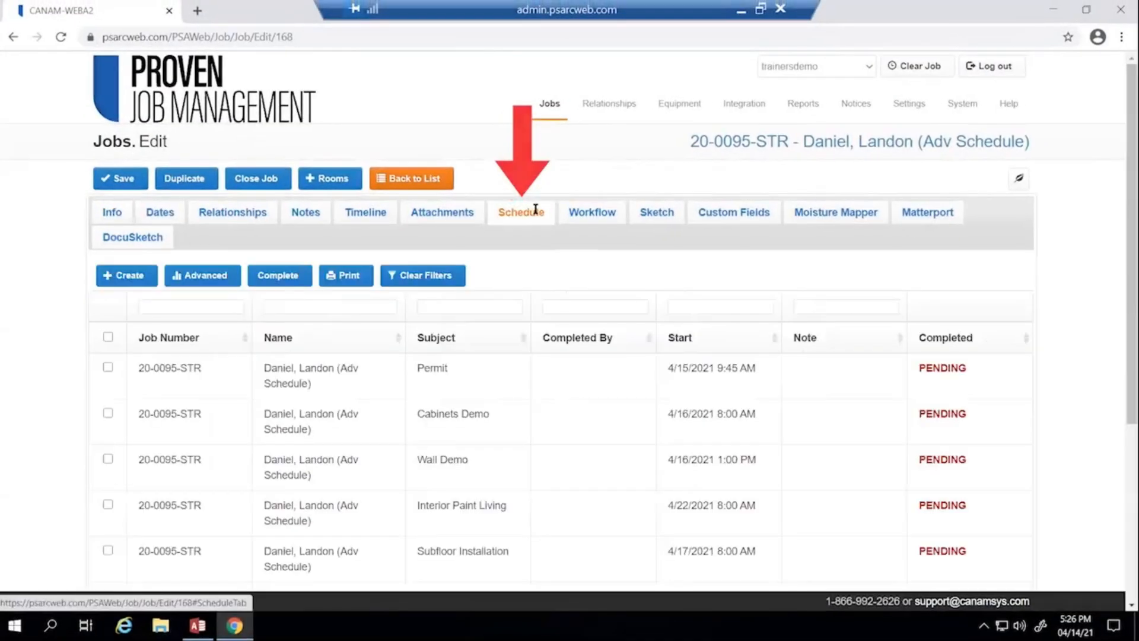
left_click(214, 276)
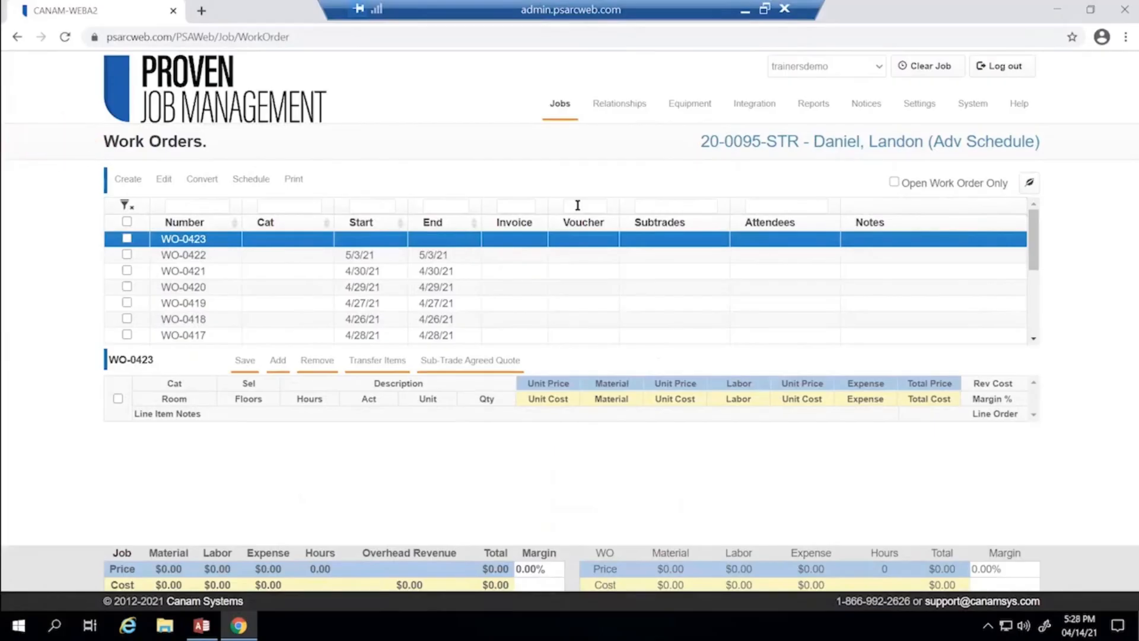
left_click(252, 181)
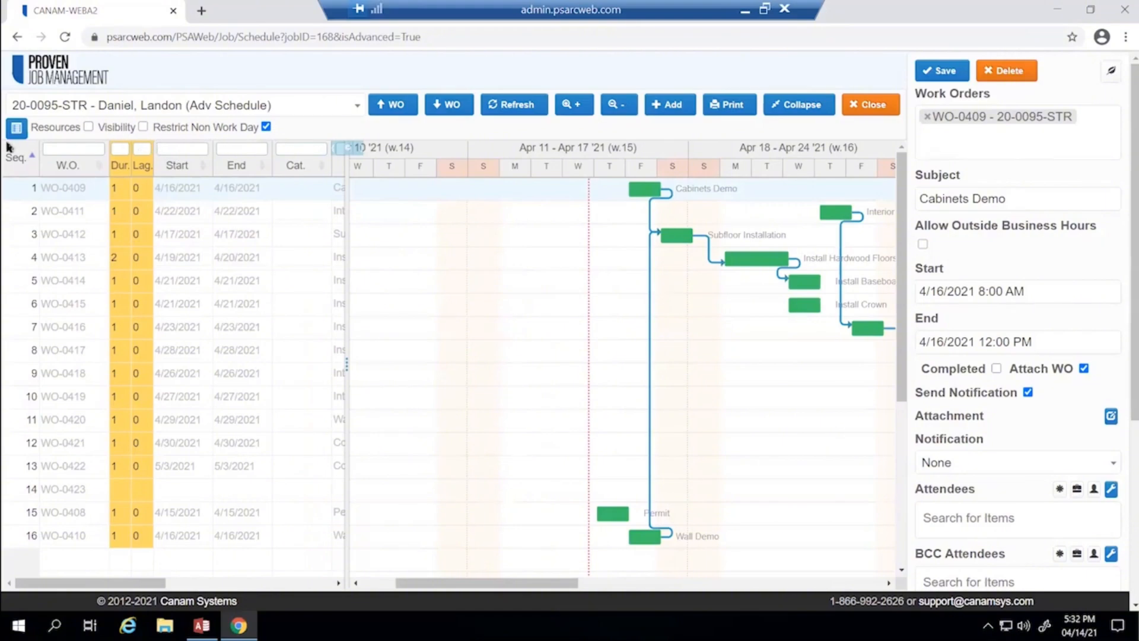
- Sort the scheduled work orders by start date and narrow the work order grid to widen the Gantt chart
left_click(184, 167)
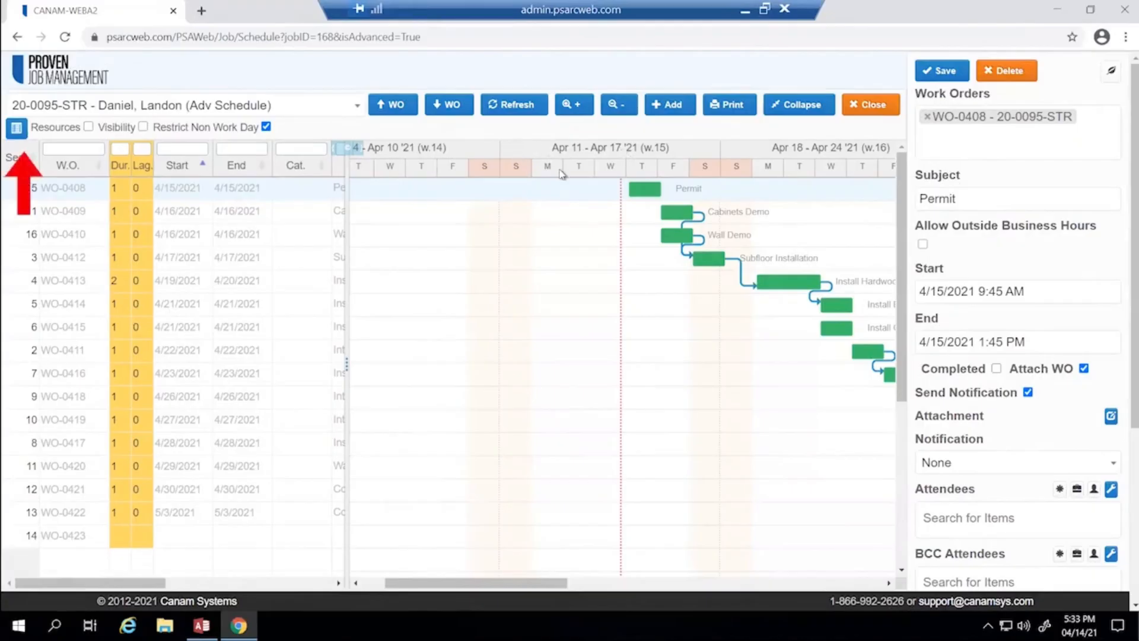
left_click(13, 131)
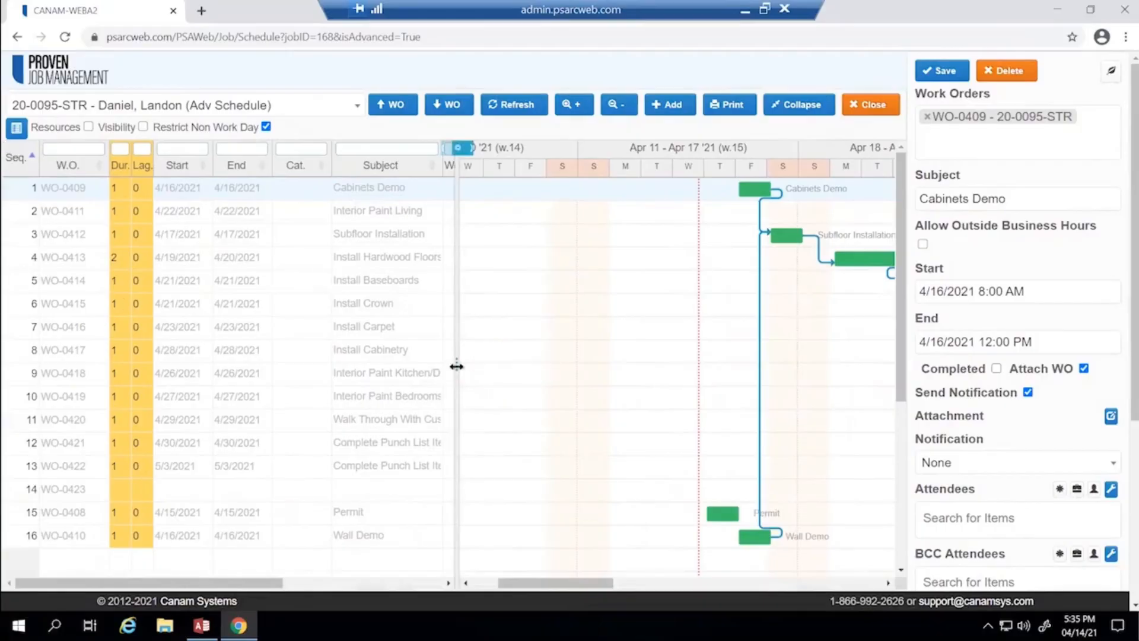
left_click_drag(458, 364, 275, 359)
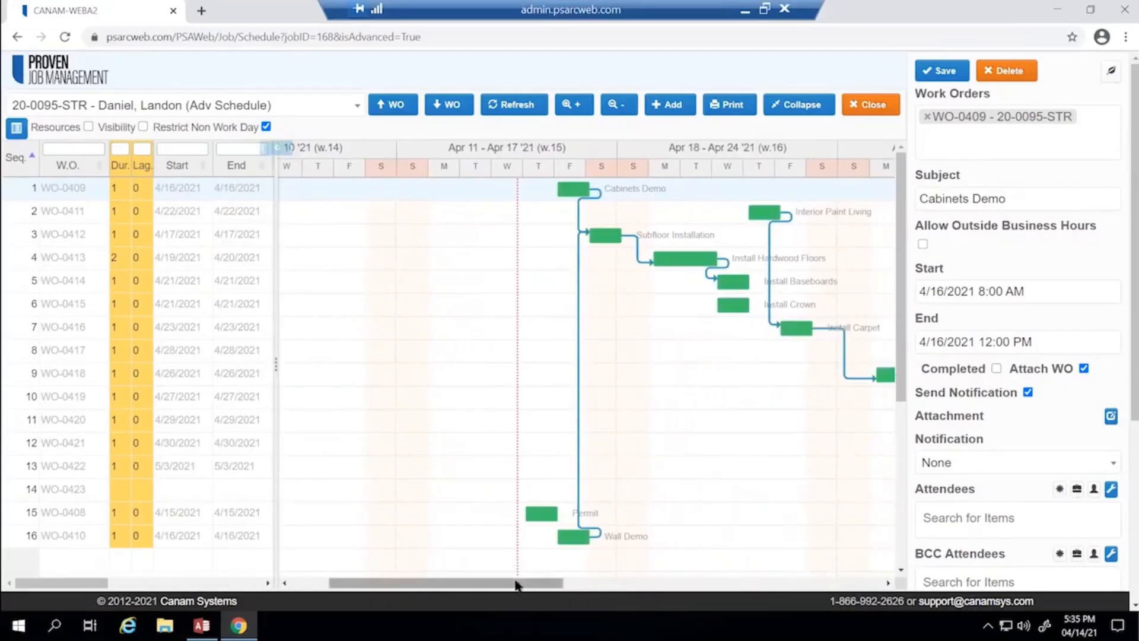
left_click_drag(517, 583, 609, 596)
left_click_drag(275, 361, 213, 356)
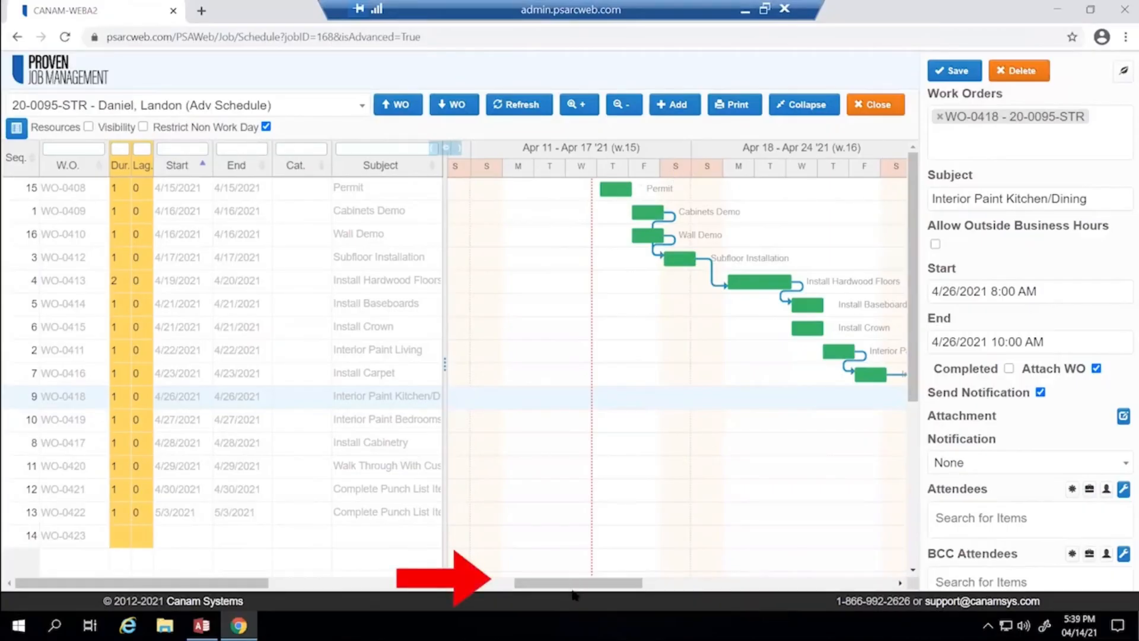
- Locate the Interior Paint Bedrooms bar in the Gantt chart from its sequence number, 10, in the grid
left_click_drag(573, 587, 542, 582)
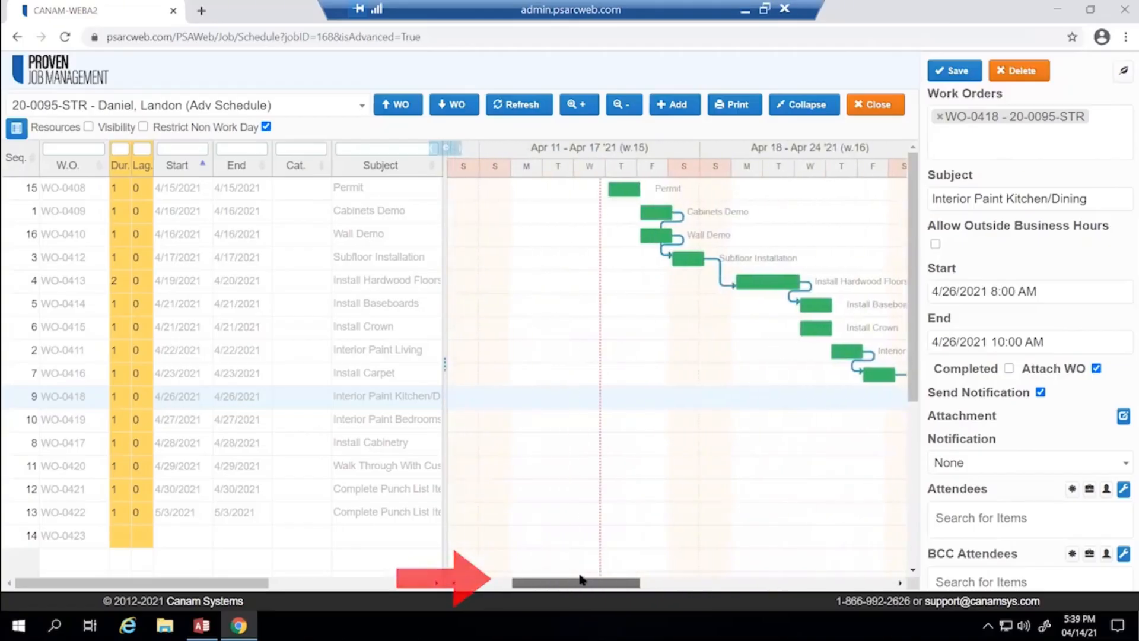
left_click(9, 419)
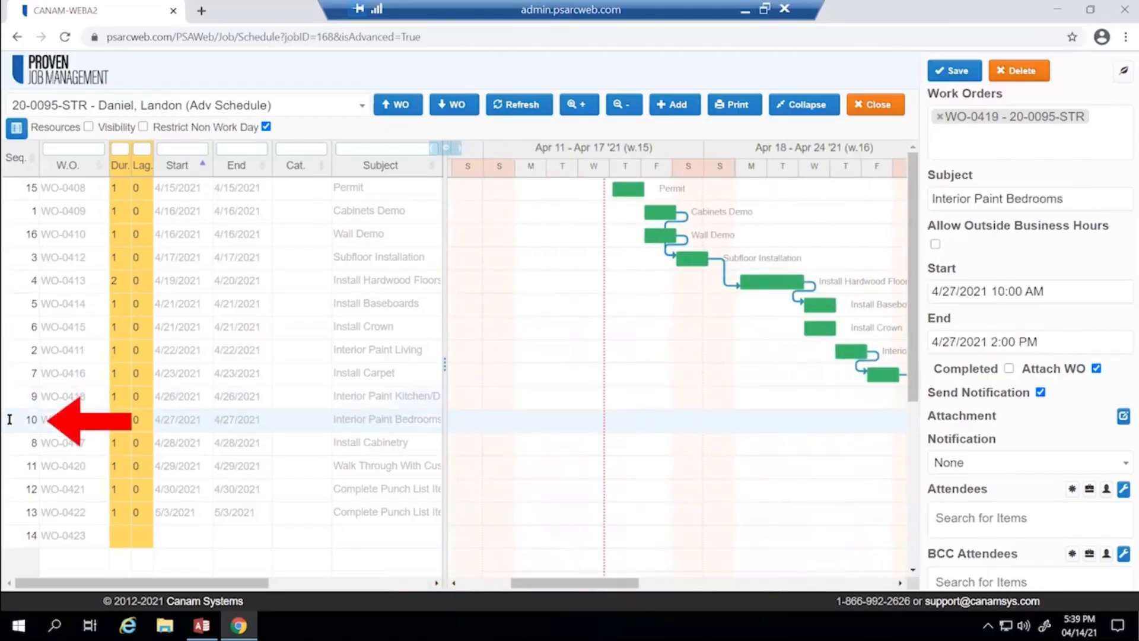
double_click(10, 420)
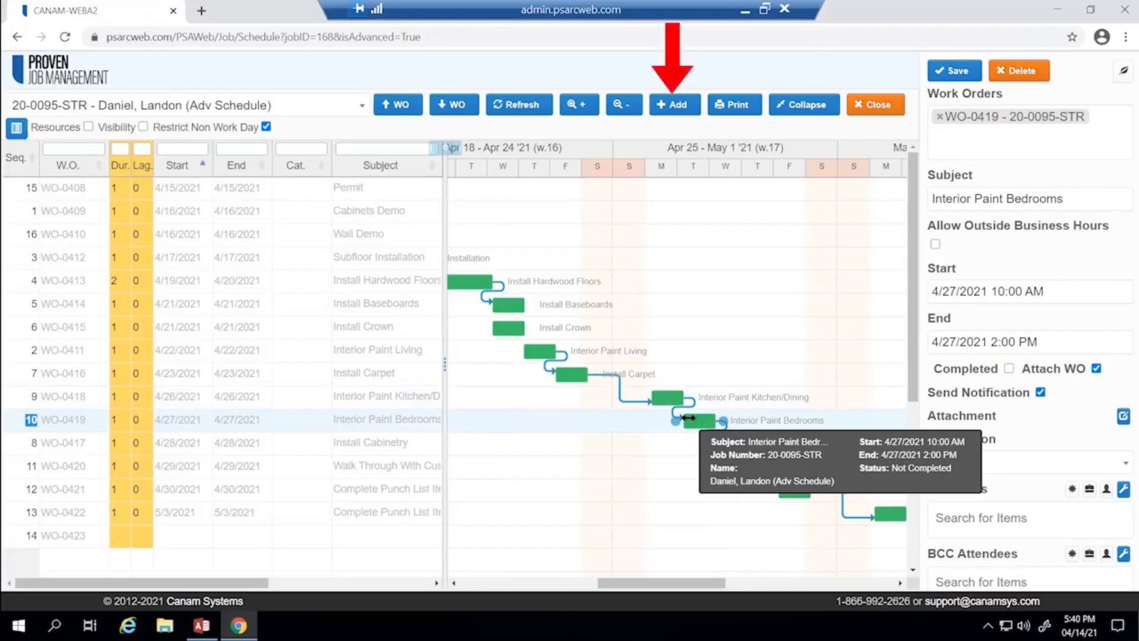
- Add a schedule entry for the unscheduled work order: Final Walk Through and Payment, 4/30/2021 1:00 PM to 5:00 PM, with a 5 Minutes notification
left_click(671, 107)
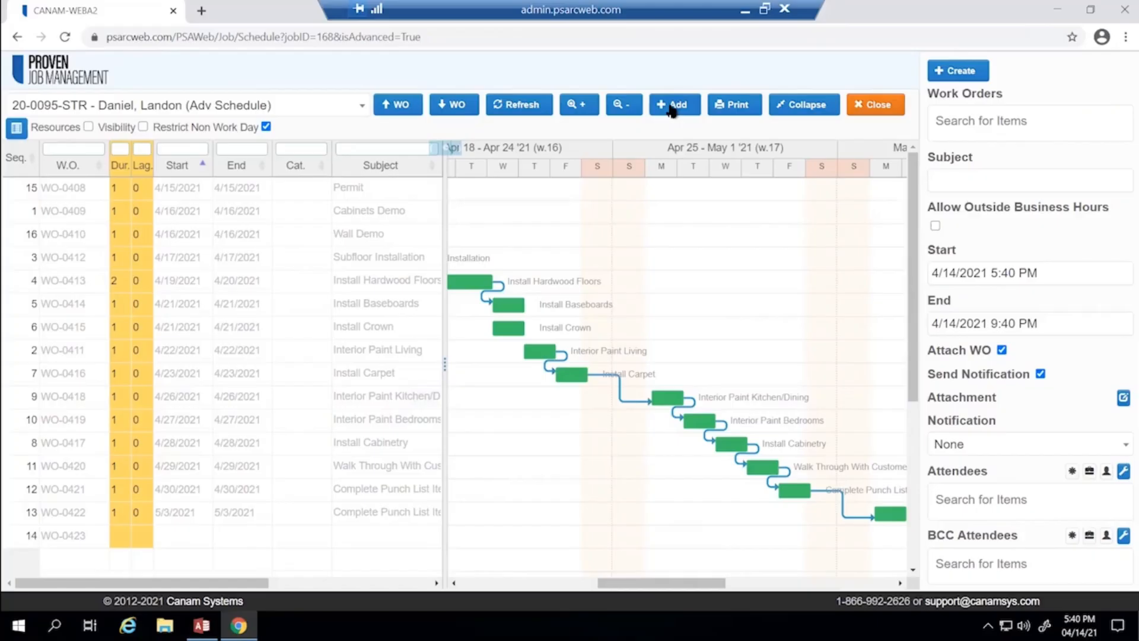
left_click(977, 117)
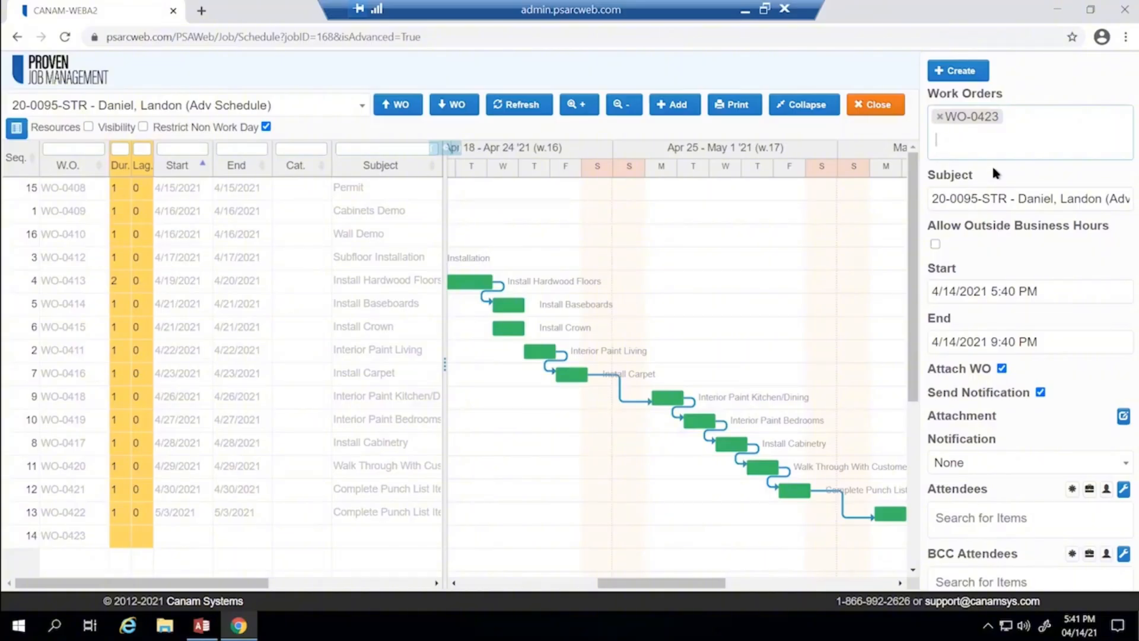
left_click_drag(933, 199, 1135, 199)
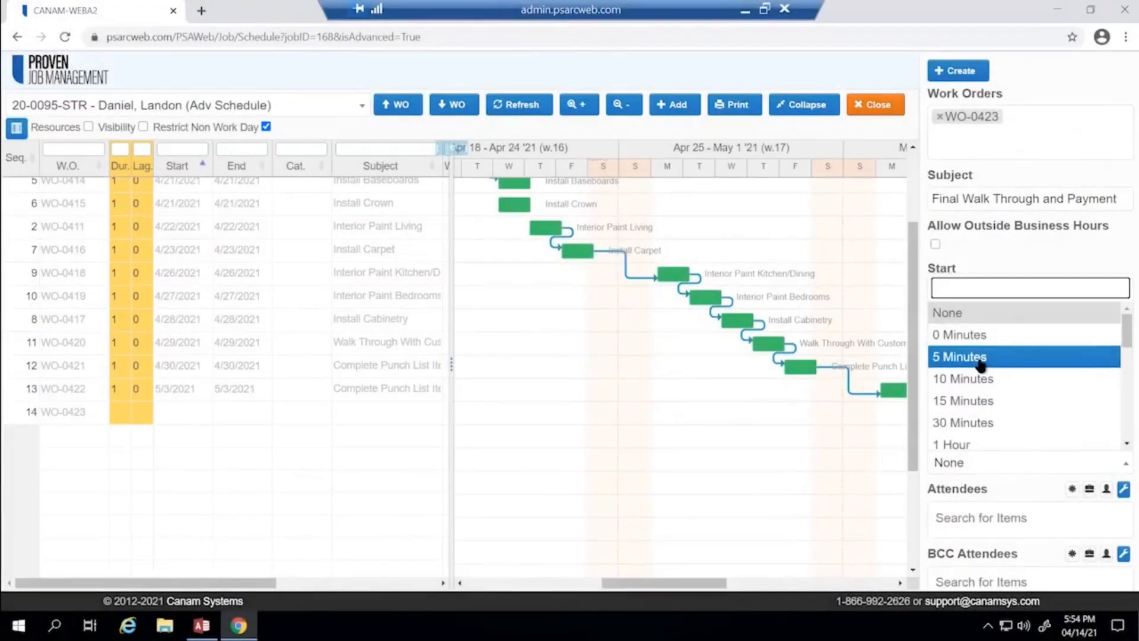
left_click(980, 356)
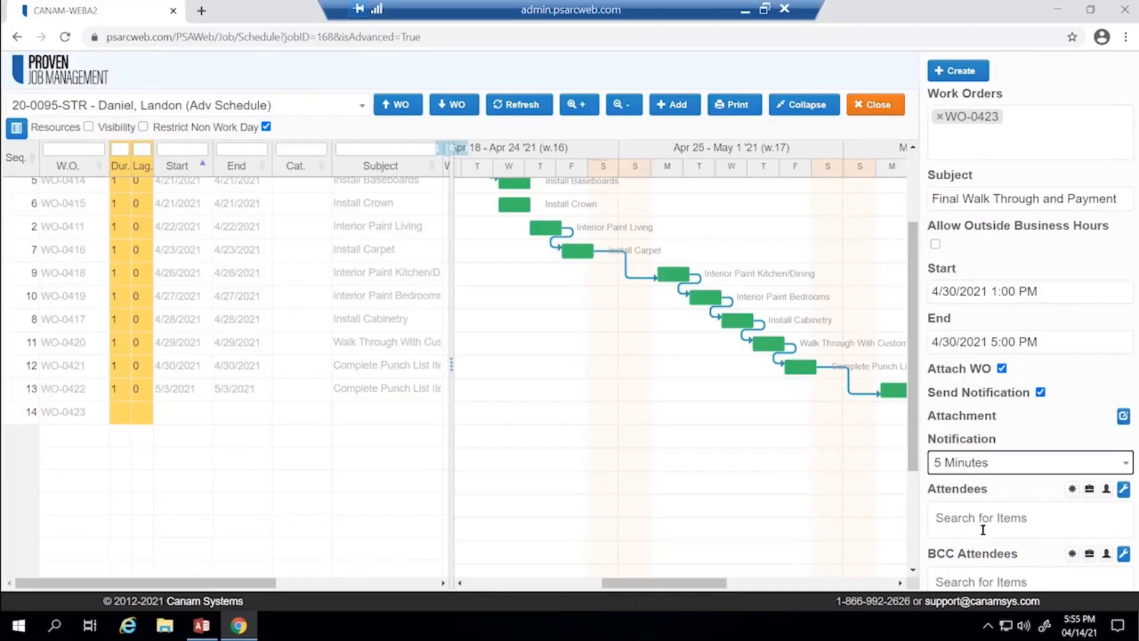
- Go through the attendee type filters, then add the project manager as attendee and create the schedule entry
left_click(1072, 489)
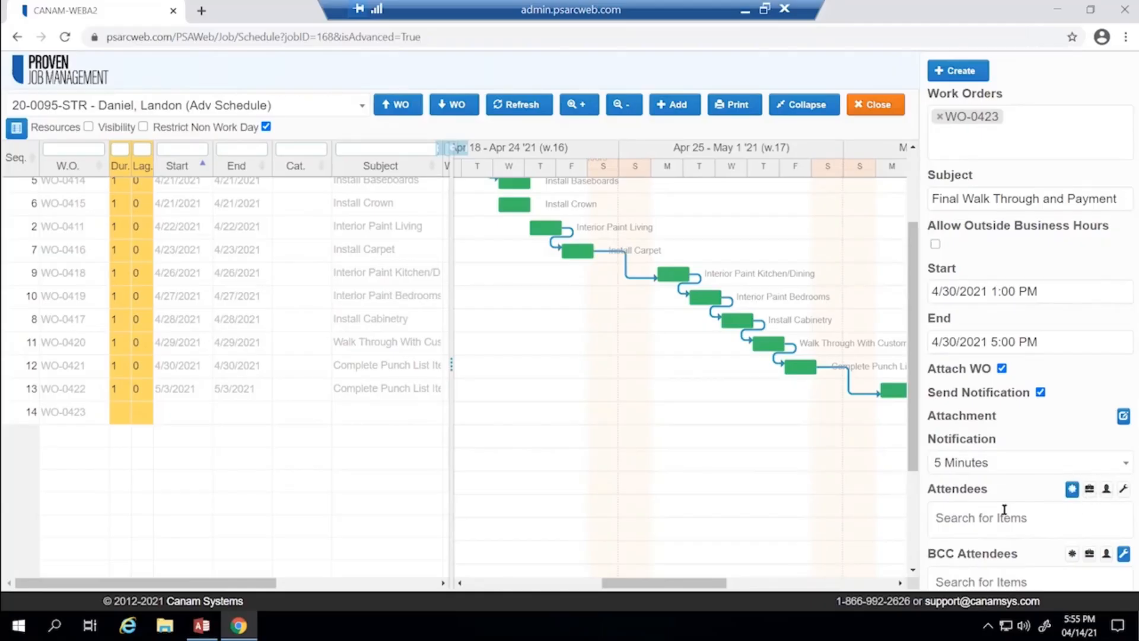
left_click(1090, 490)
left_click(1107, 490)
left_click(1123, 490)
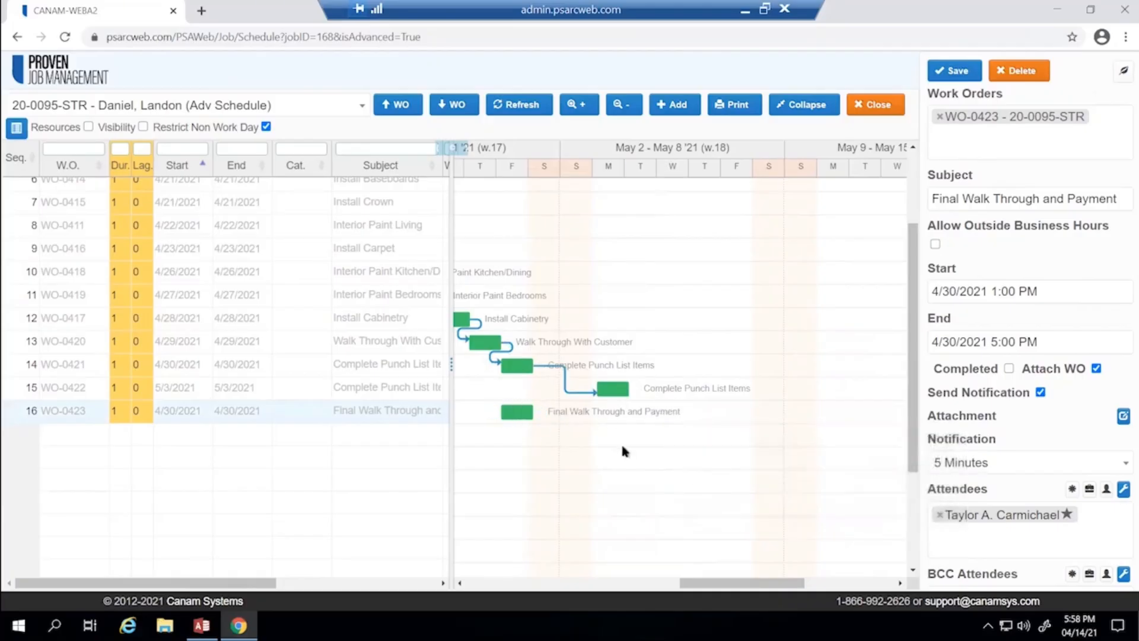
- Move the Final Walk Through and Payment bar to 5/4/2021 in the Gantt chart and save the entry
left_click_drag(691, 587, 732, 580)
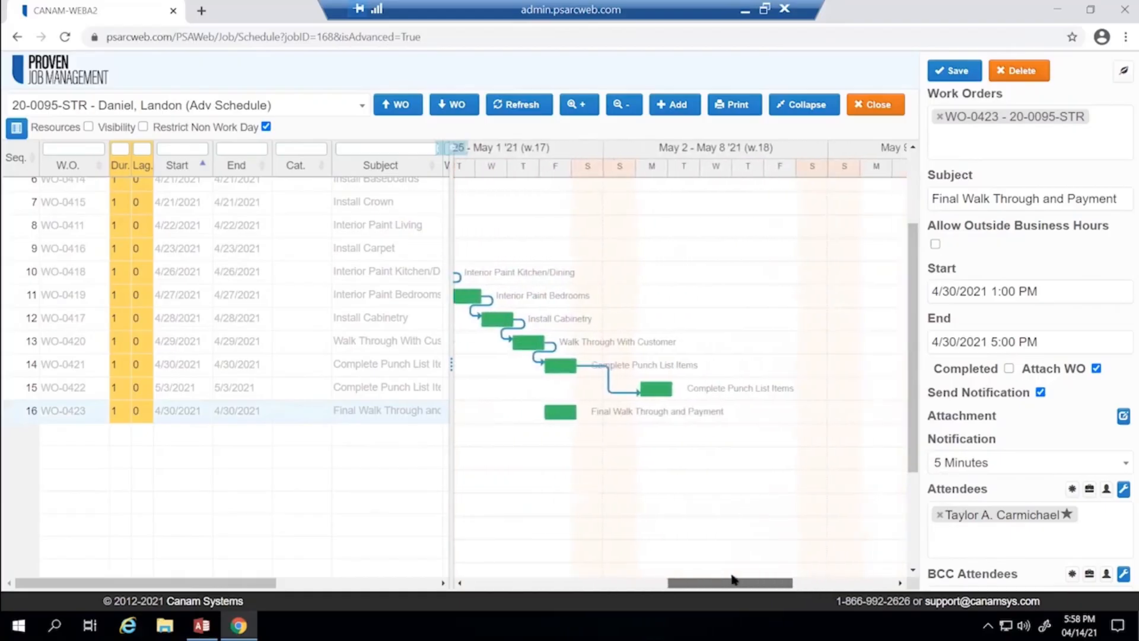
left_click_drag(586, 413, 711, 414)
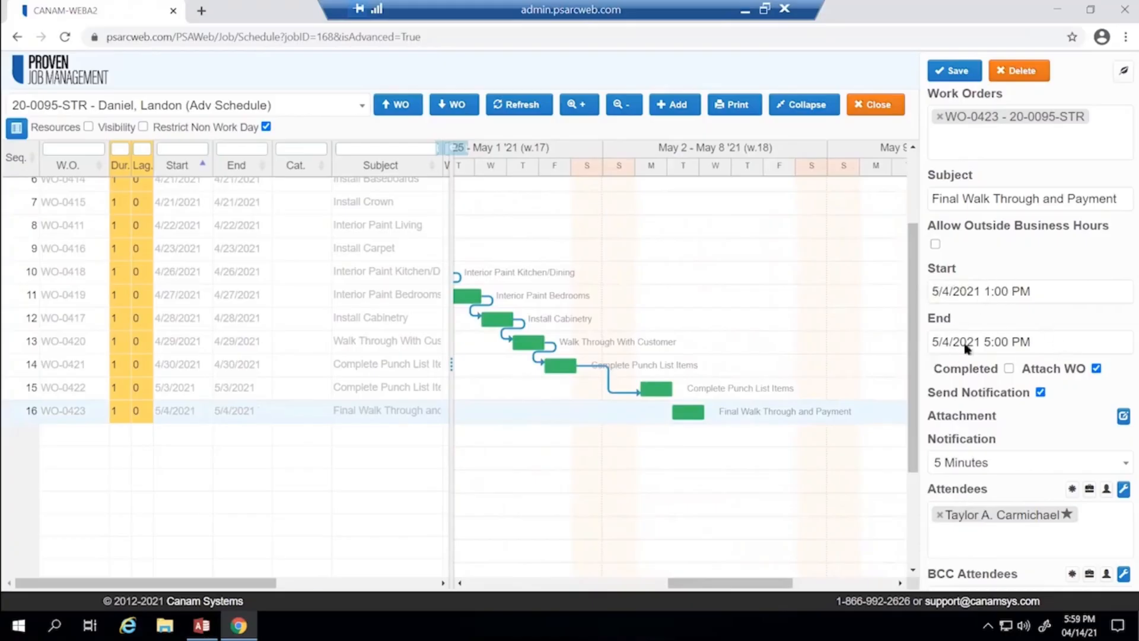
left_click(957, 72)
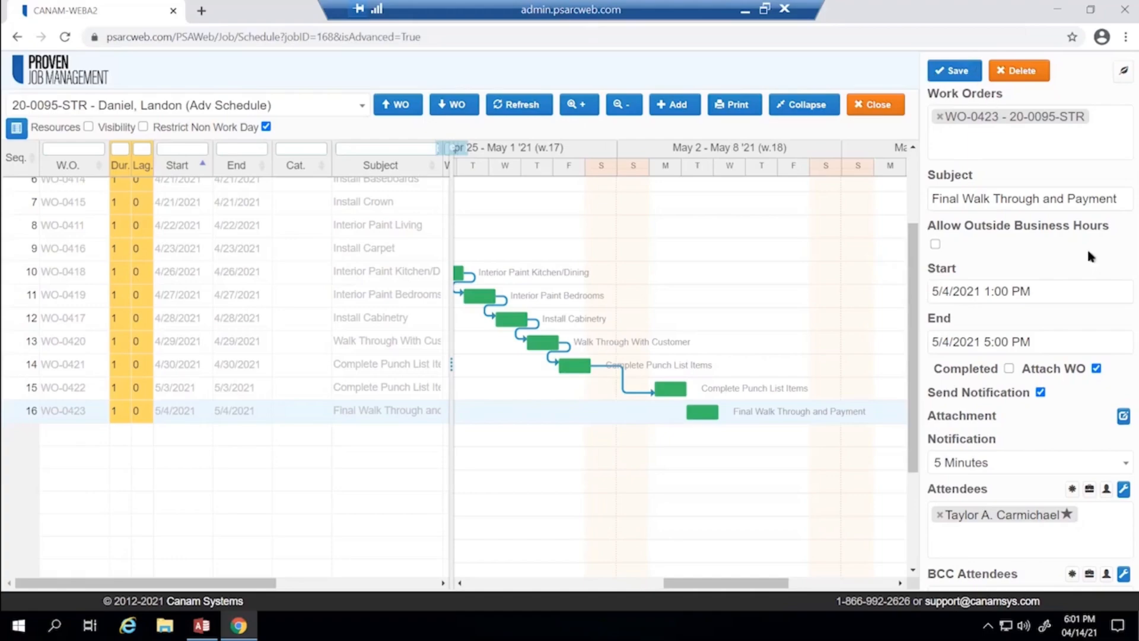
left_click(953, 72)
- Extend the Install Cabinetry task to two days so that it ends on 4/29/2021
mouse_move(712, 414)
left_click(512, 319)
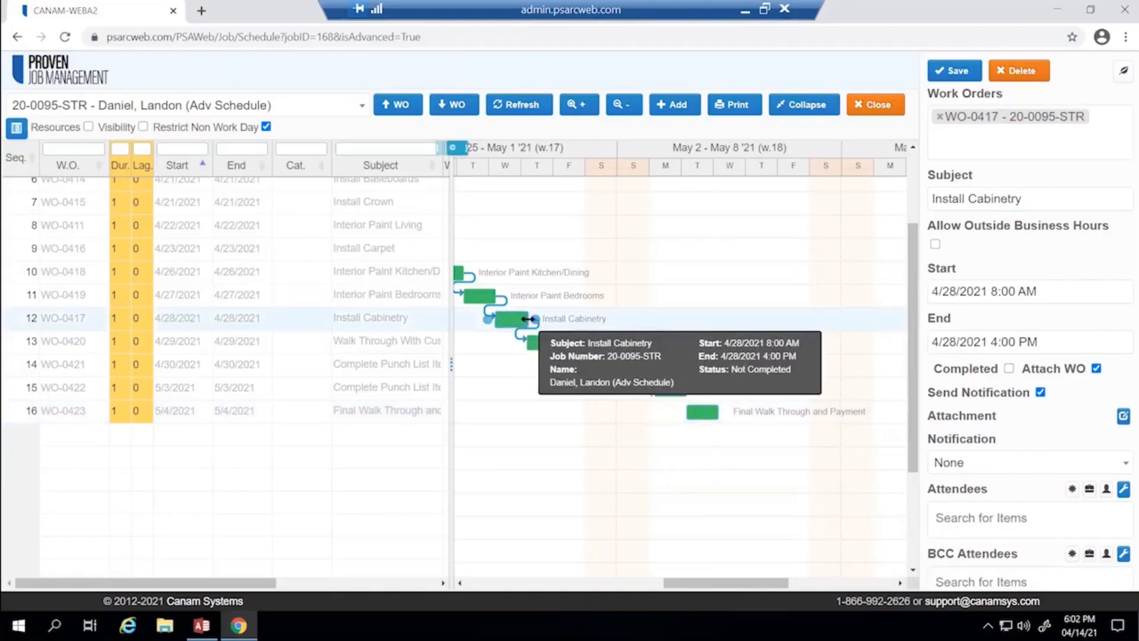
left_click_drag(527, 319, 547, 316)
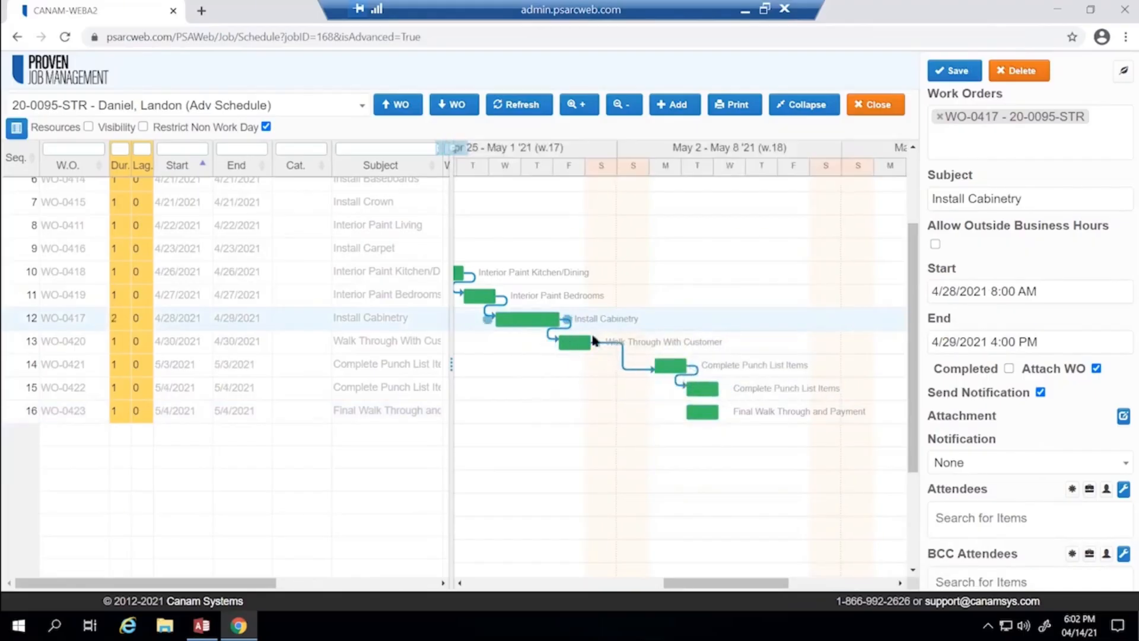
- Move Final Walk Through and Payment to 5/5/2021 and link it as successor of the last Complete Punch List Items task
left_click(706, 411)
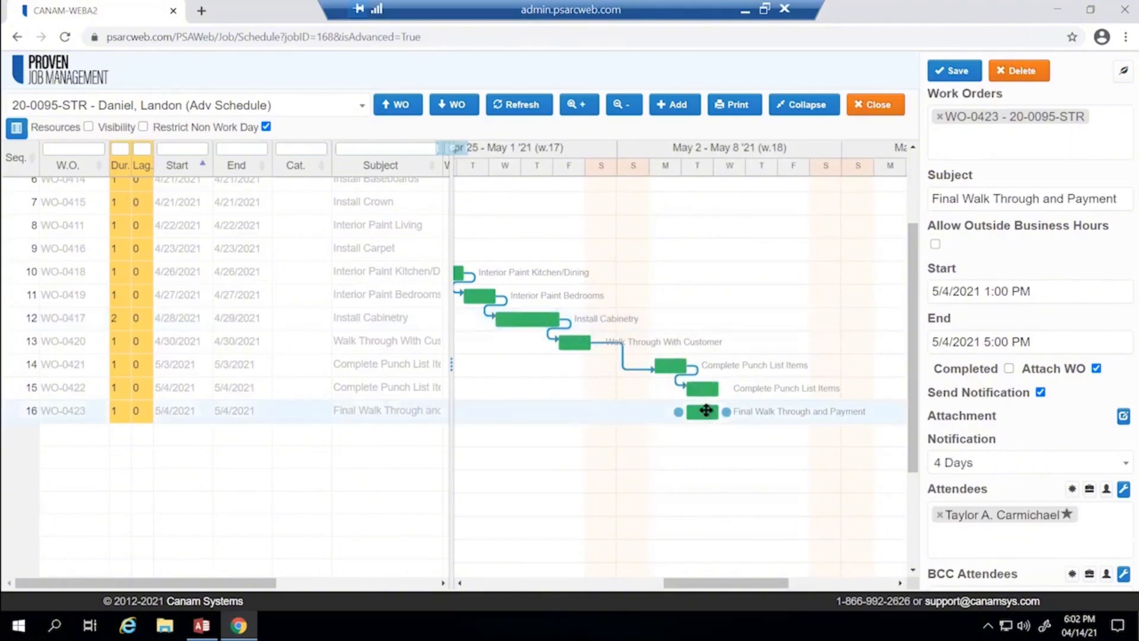
mouse_move(705, 411)
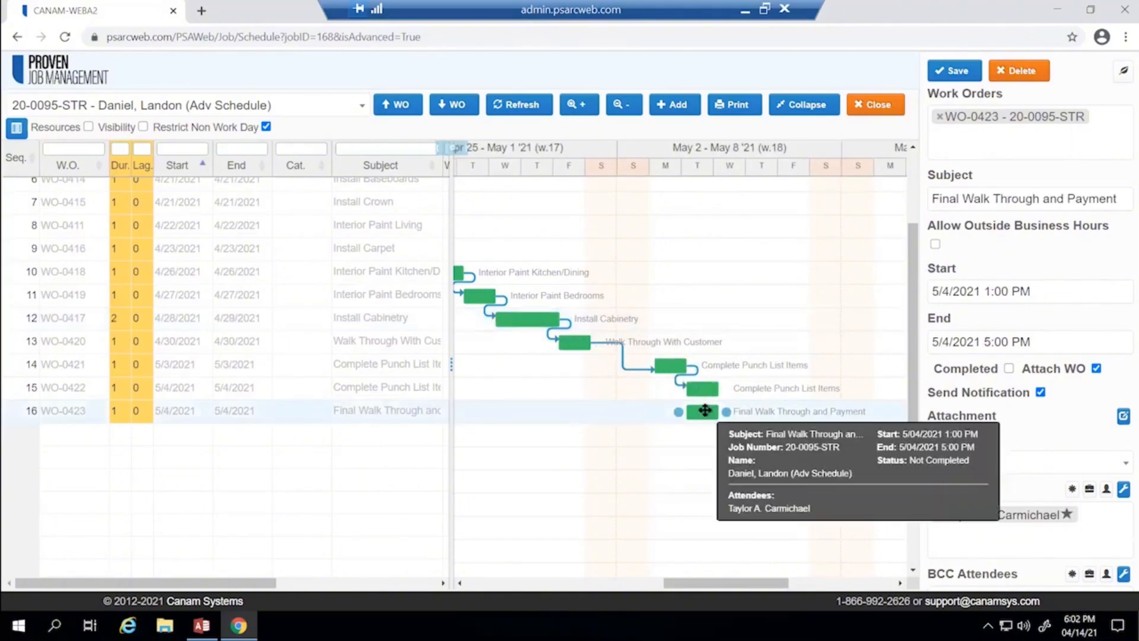
left_click_drag(705, 410, 745, 411)
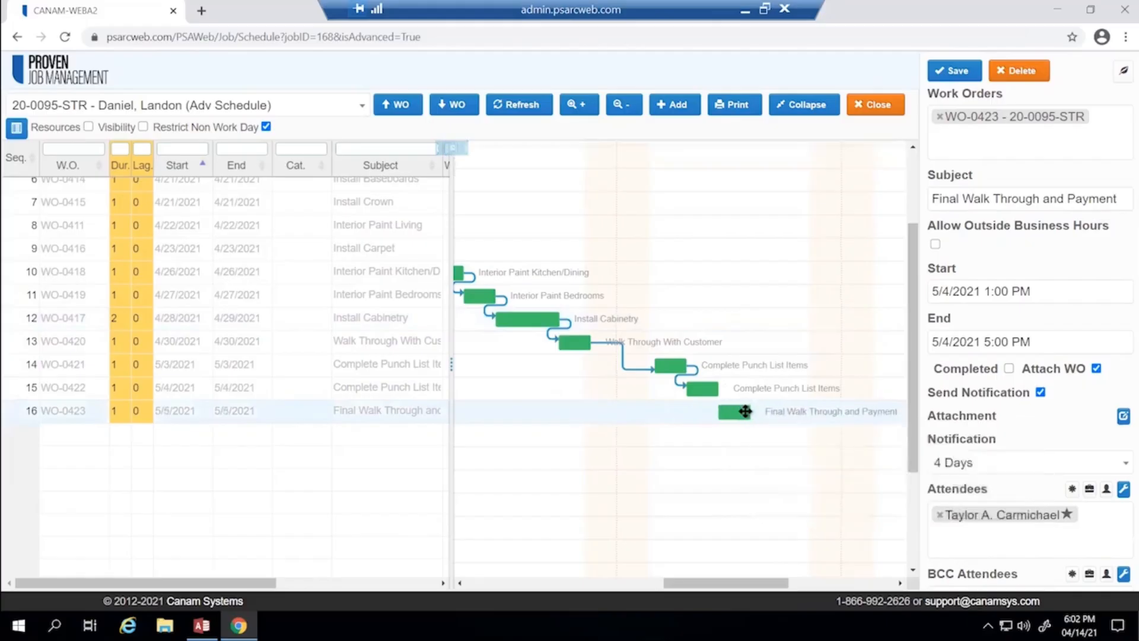
left_click(715, 389)
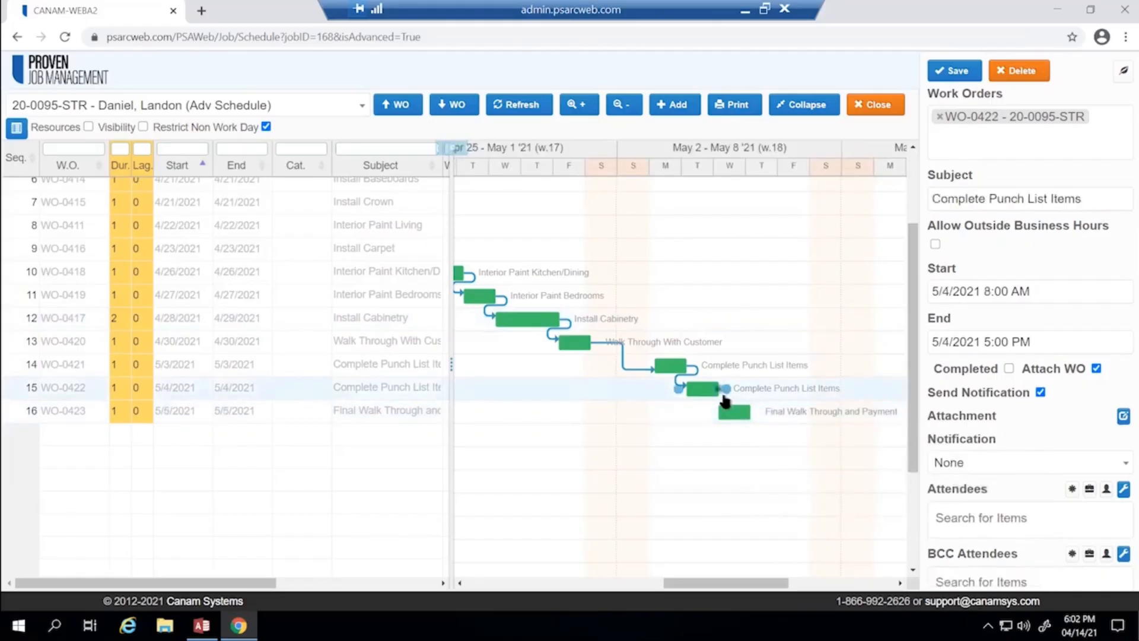
left_click(734, 410)
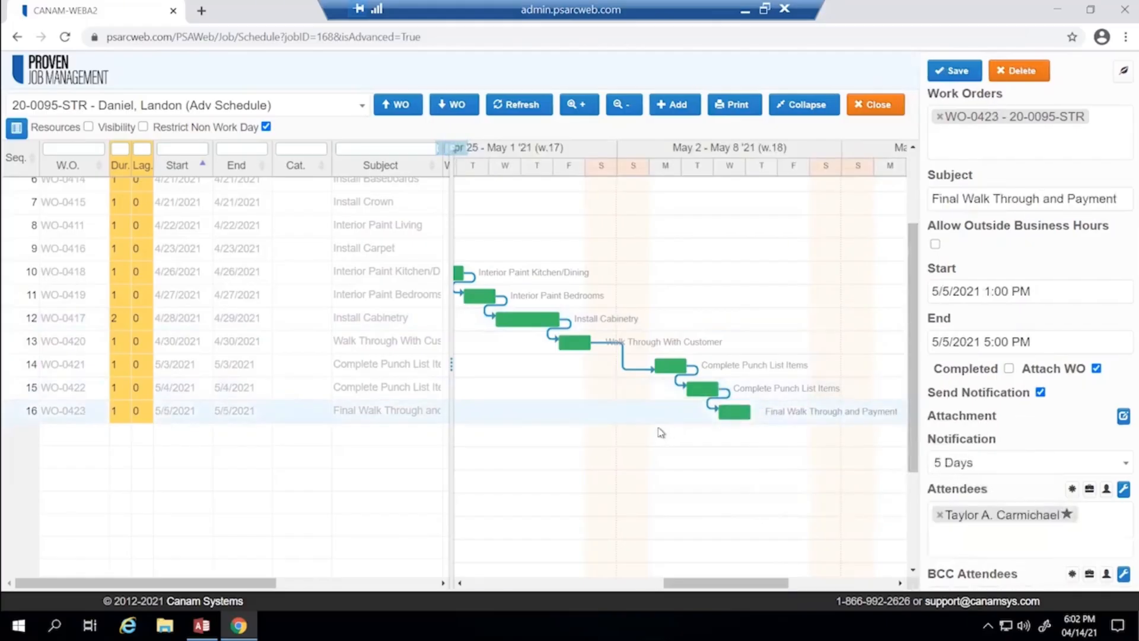
- Shorten the Install Cabinetry task to one day so that it ends on 4/28/2021
mouse_move(554, 323)
left_click(559, 323)
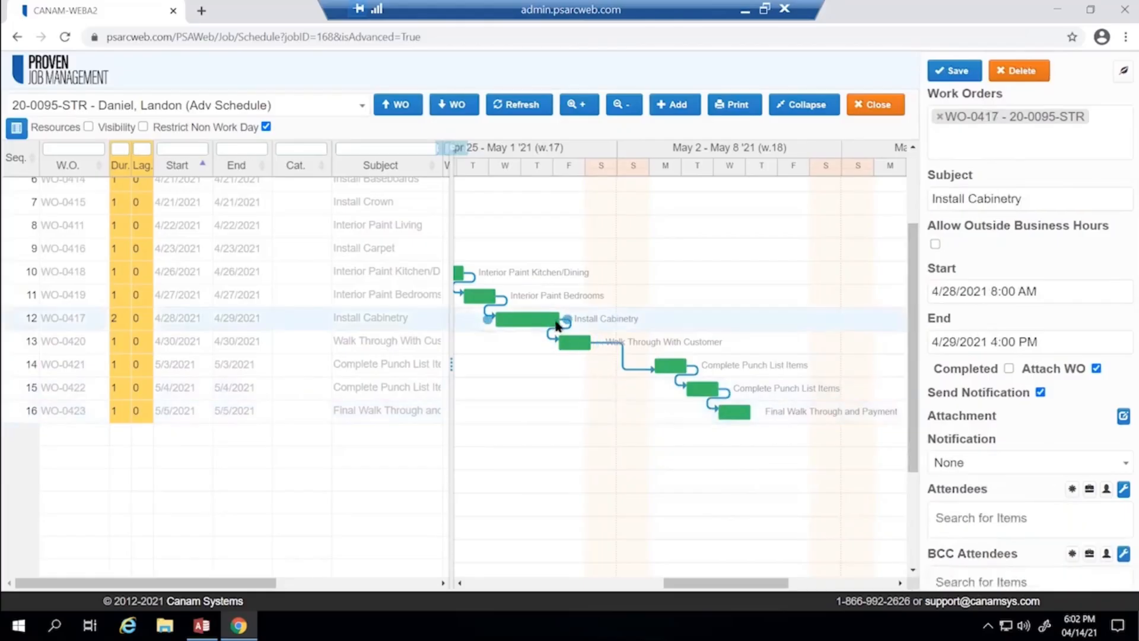
left_click_drag(559, 320, 537, 323)
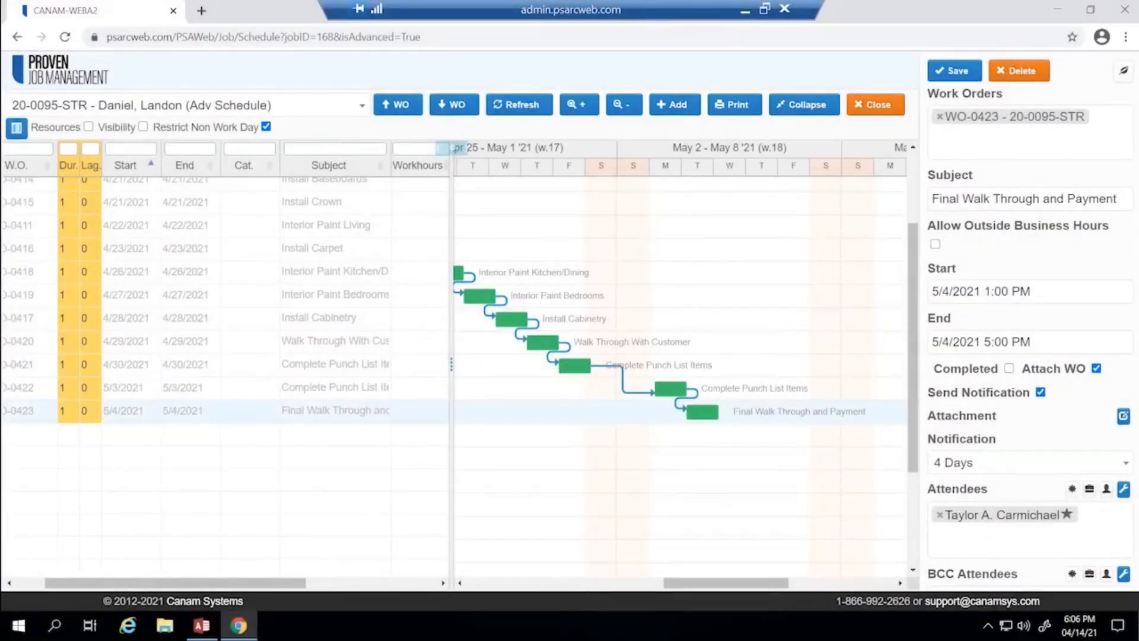
left_click_drag(773, 583, 719, 587)
scroll(812, 435, "up", 3)
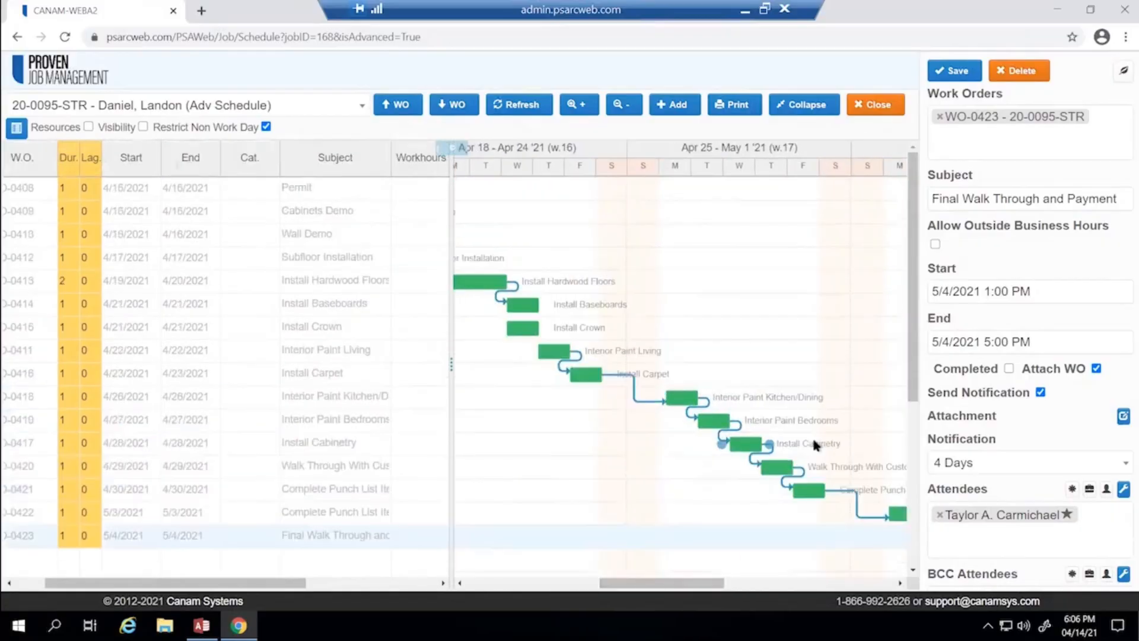
left_click_drag(915, 388, 910, 357)
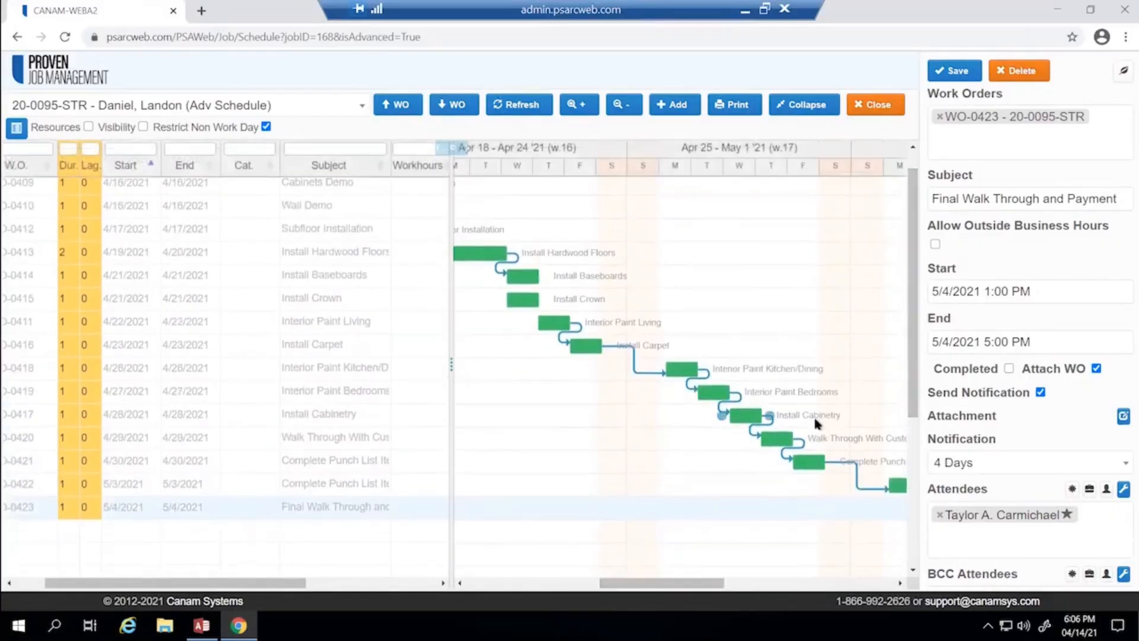
- Link Permit as predecessor of Cabinets Demo and Wall Demo, and link both demos as predecessors of Subfloor Installation
mouse_move(741, 408)
mouse_move(546, 323)
mouse_move(571, 350)
left_click_drag(662, 583, 601, 582)
scroll(662, 442, "up", 1)
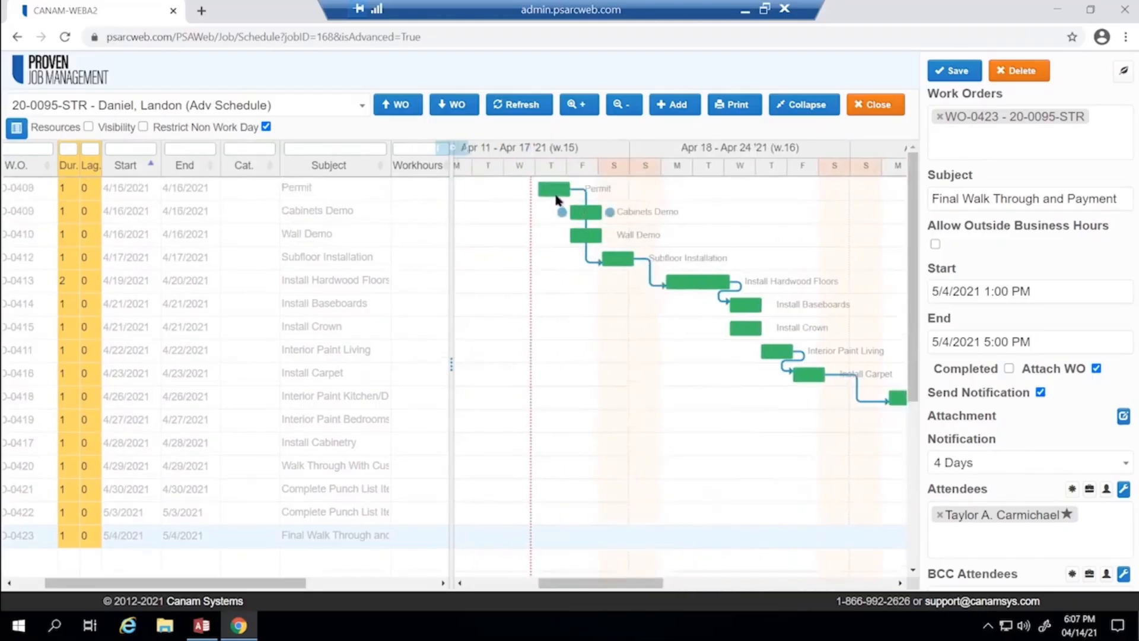
mouse_move(561, 191)
left_click(600, 238)
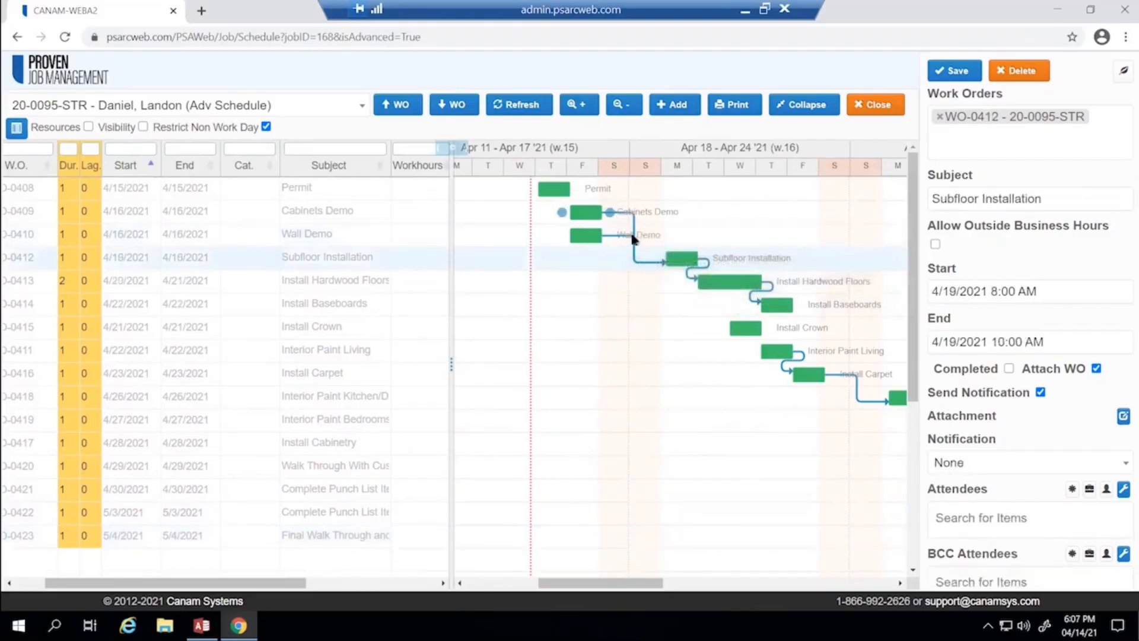
left_click(586, 235)
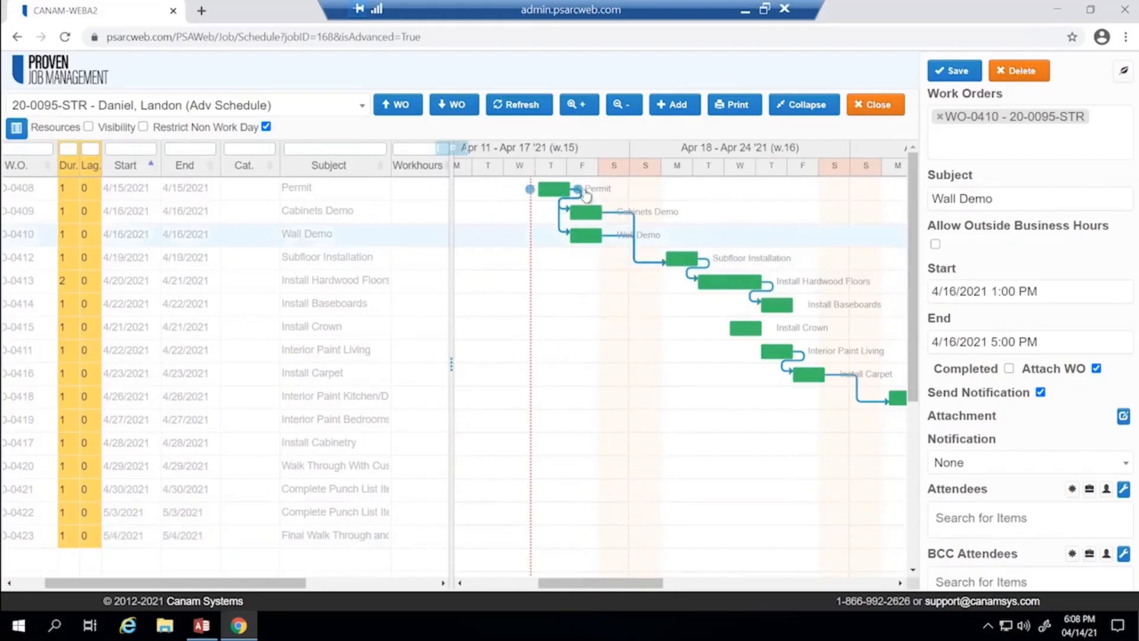
mouse_move(594, 190)
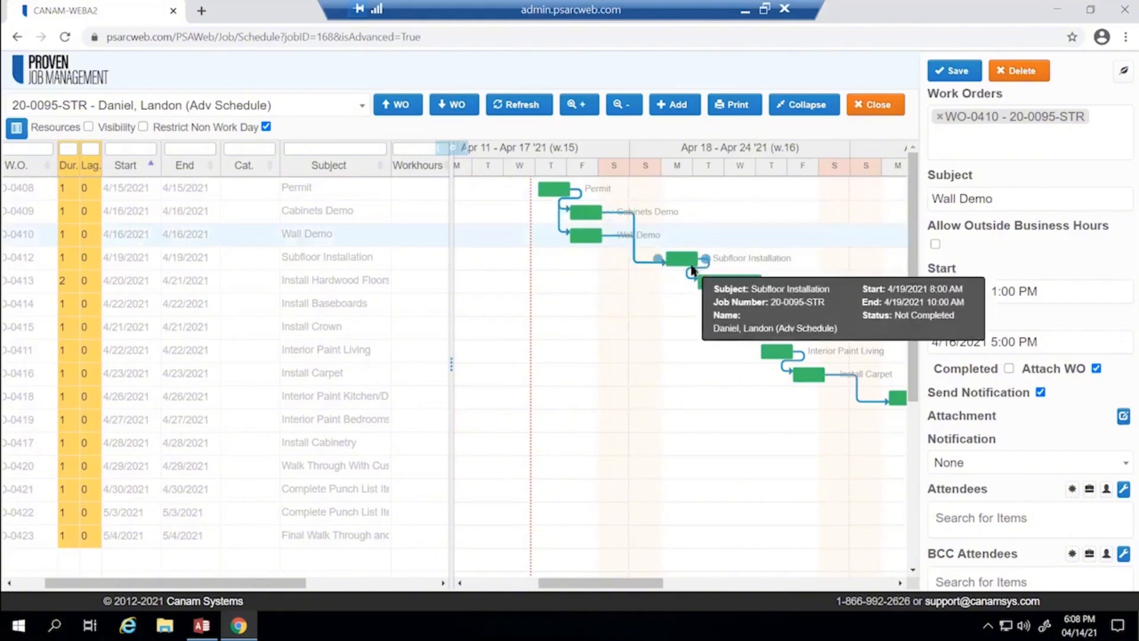
- Move Install Crown to 4/22/2021 and link it and Interior Paint Living as successors of Install Hardwood Floors
left_click(753, 326)
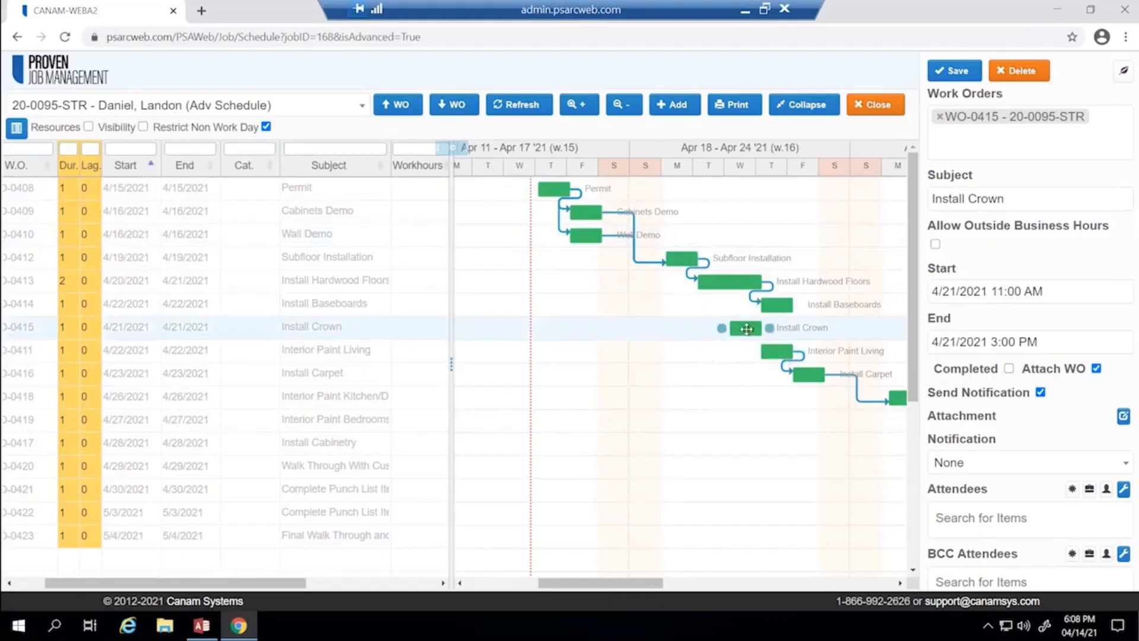
left_click_drag(746, 329, 780, 326)
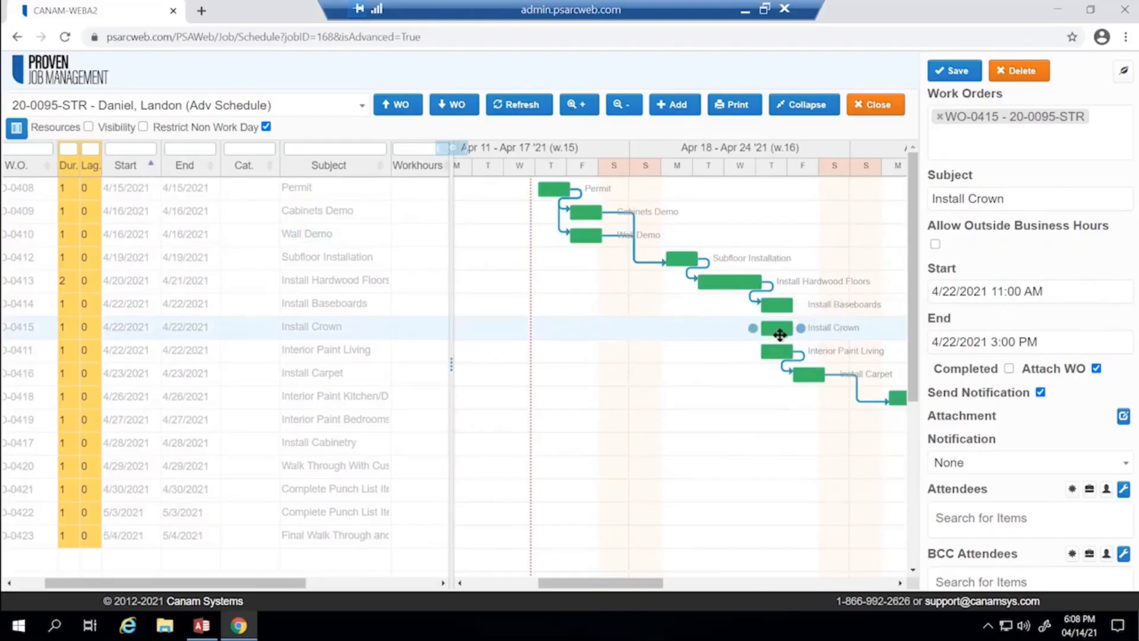
mouse_move(817, 312)
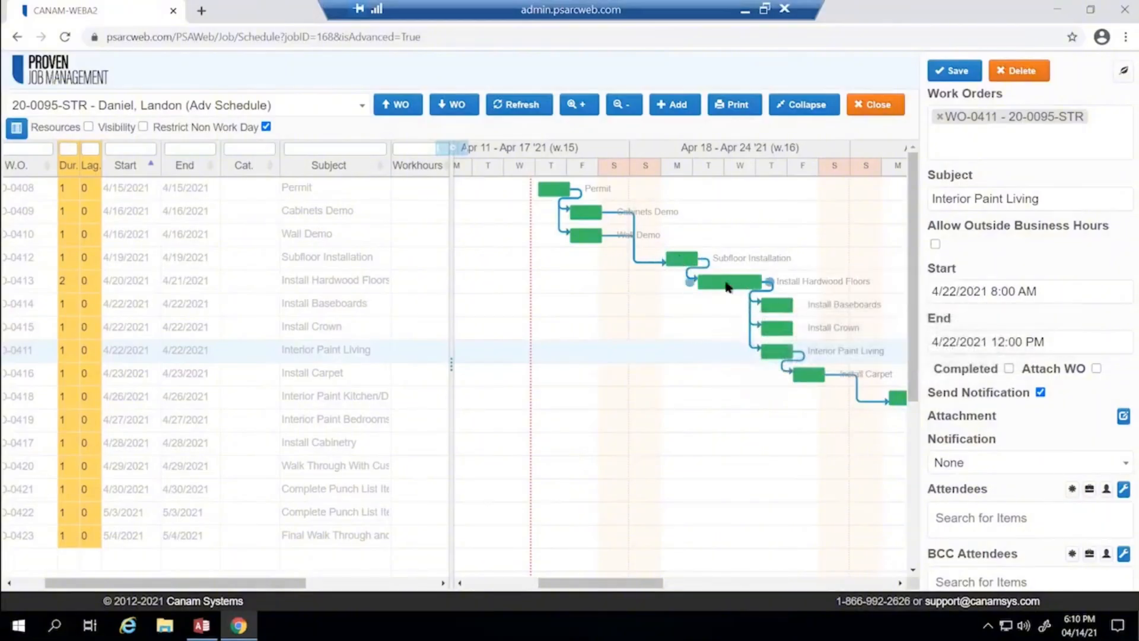
- Set the lag of the Subfloor Installation work order to 2 days
left_click(691, 259)
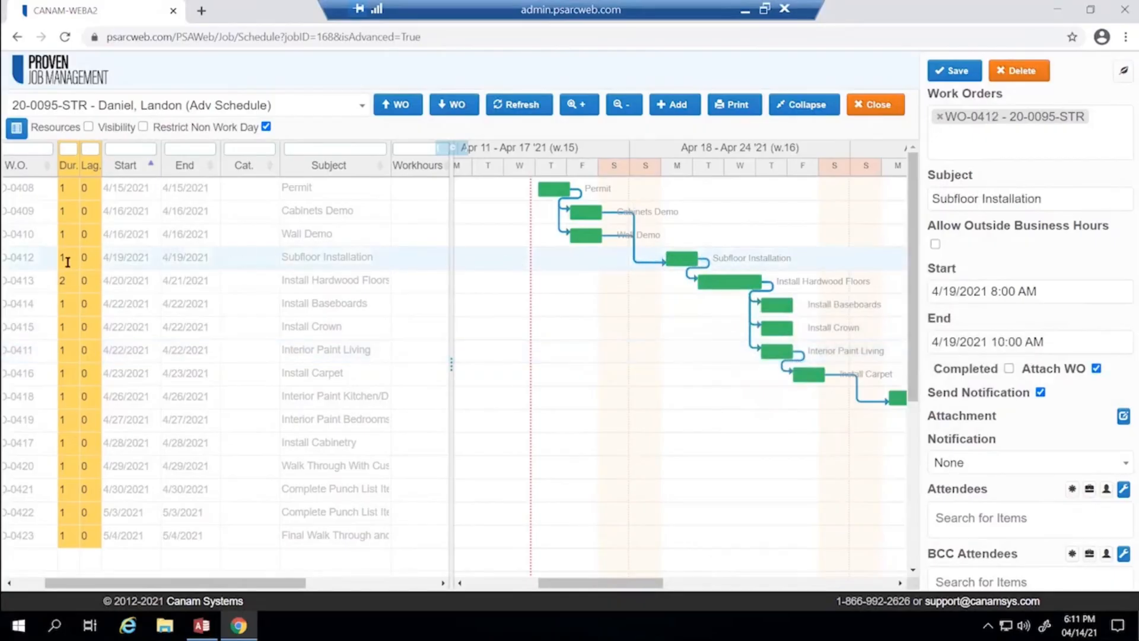
left_click(91, 258)
type("2")
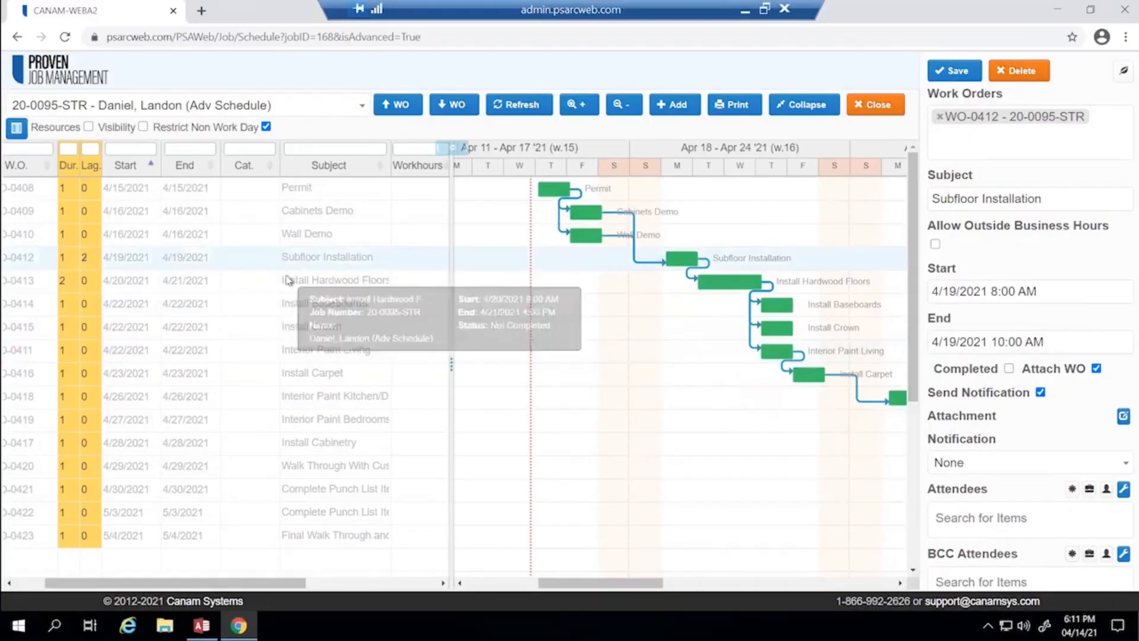
key("Return")
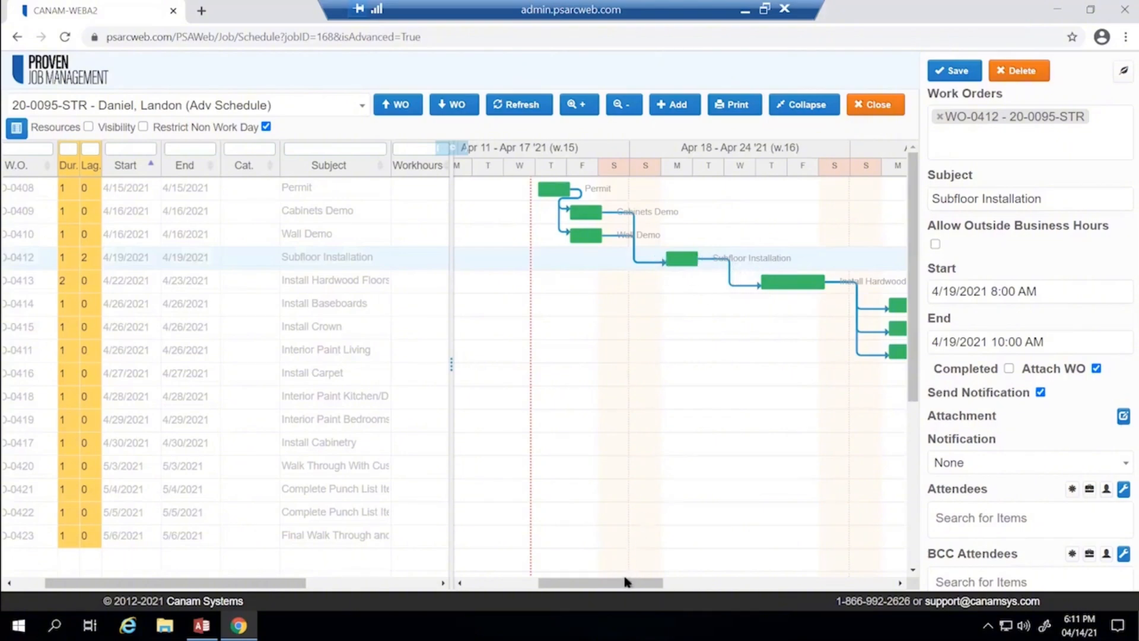
- Remove the links from Install Hardwood Floors to Install Baseboards, Install Crown and Interior Paint Living
left_click_drag(629, 583, 703, 583)
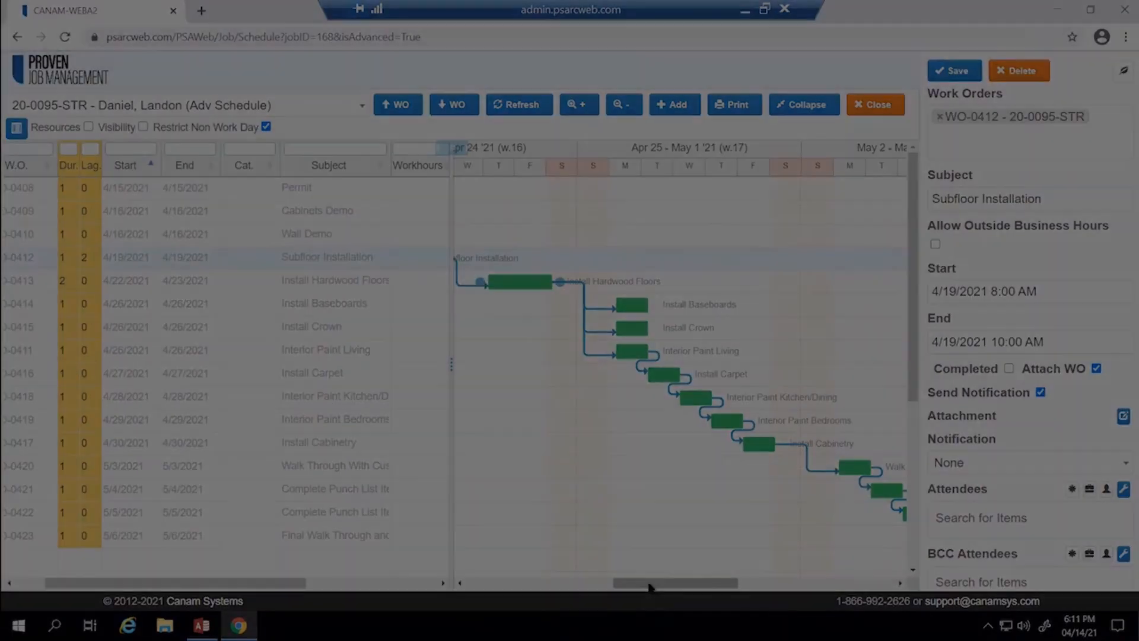
left_click_drag(686, 583, 668, 586)
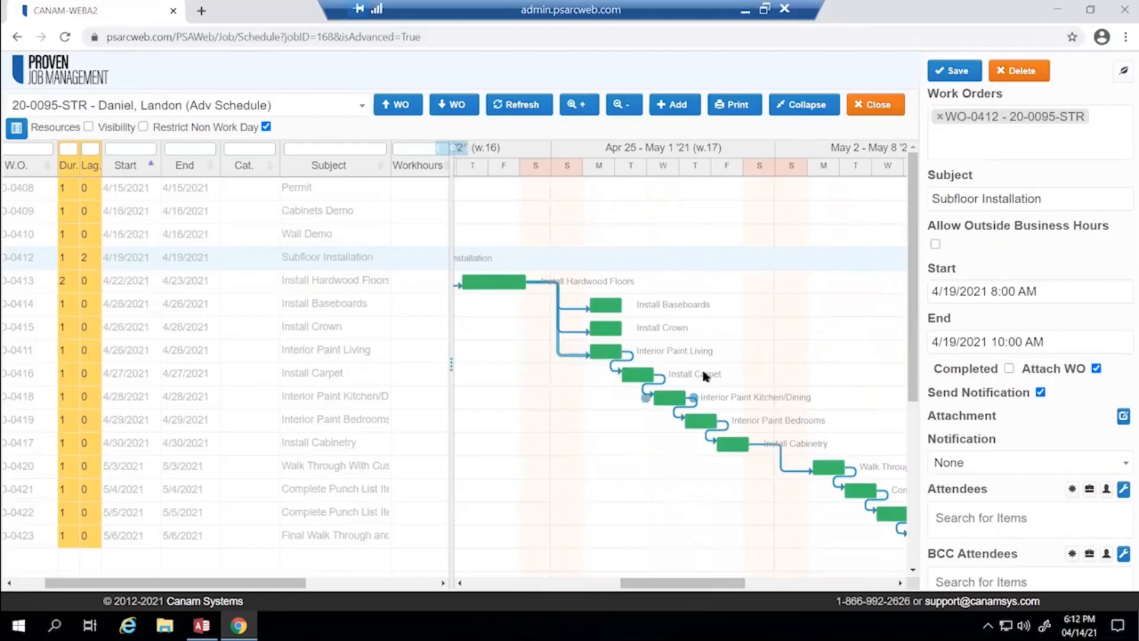
left_click(605, 351)
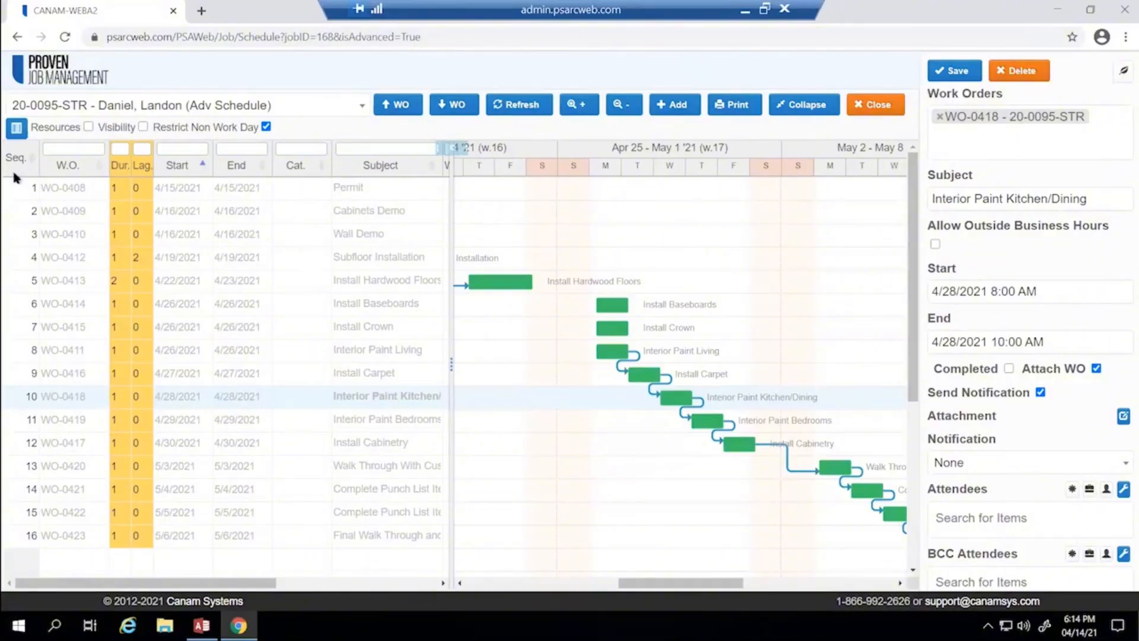
- Sort the work order list by sequence number, and sort it again by start date
left_click(12, 280)
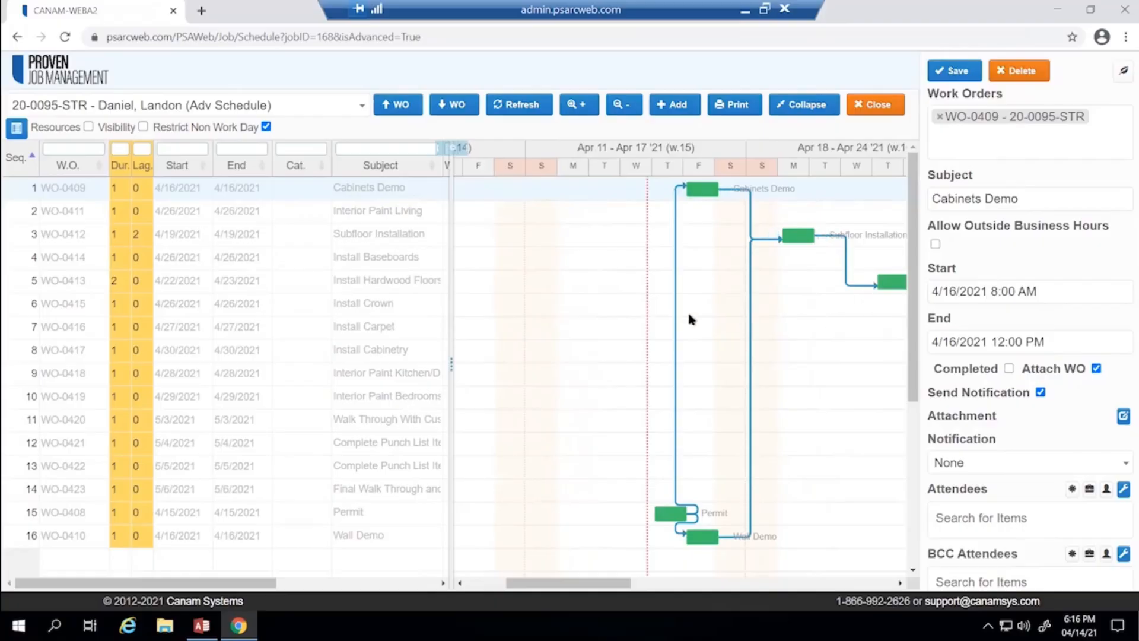
left_click(201, 166)
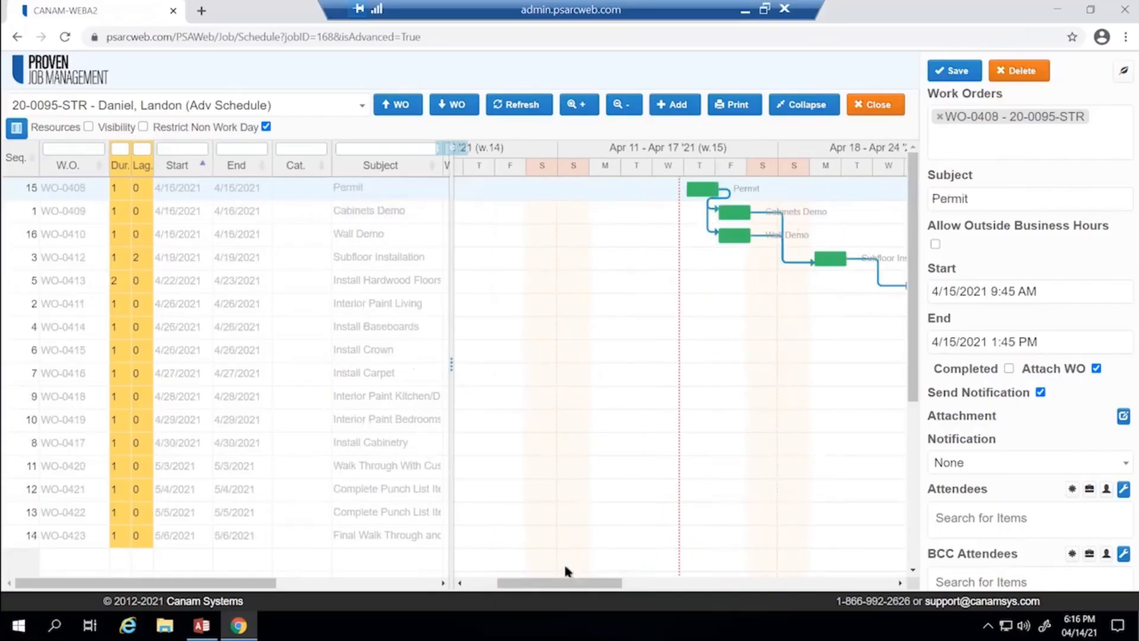
left_click_drag(570, 584, 636, 589)
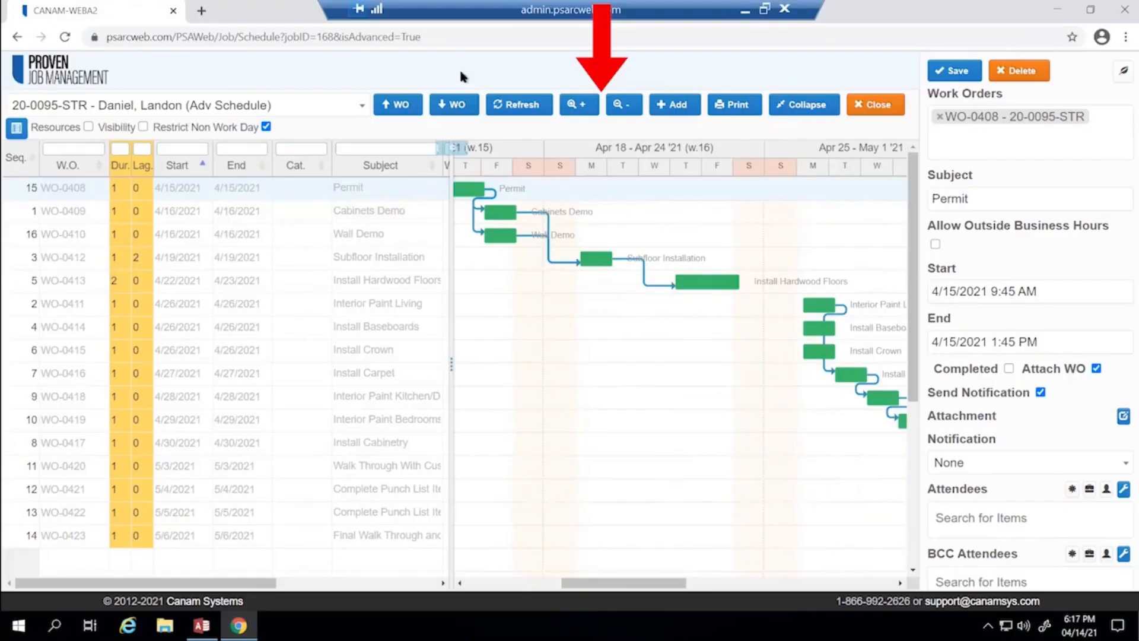
- Zoom the Gantt chart out to the month view, and review the printed Project Timeline Chart through its last page
left_click(620, 106)
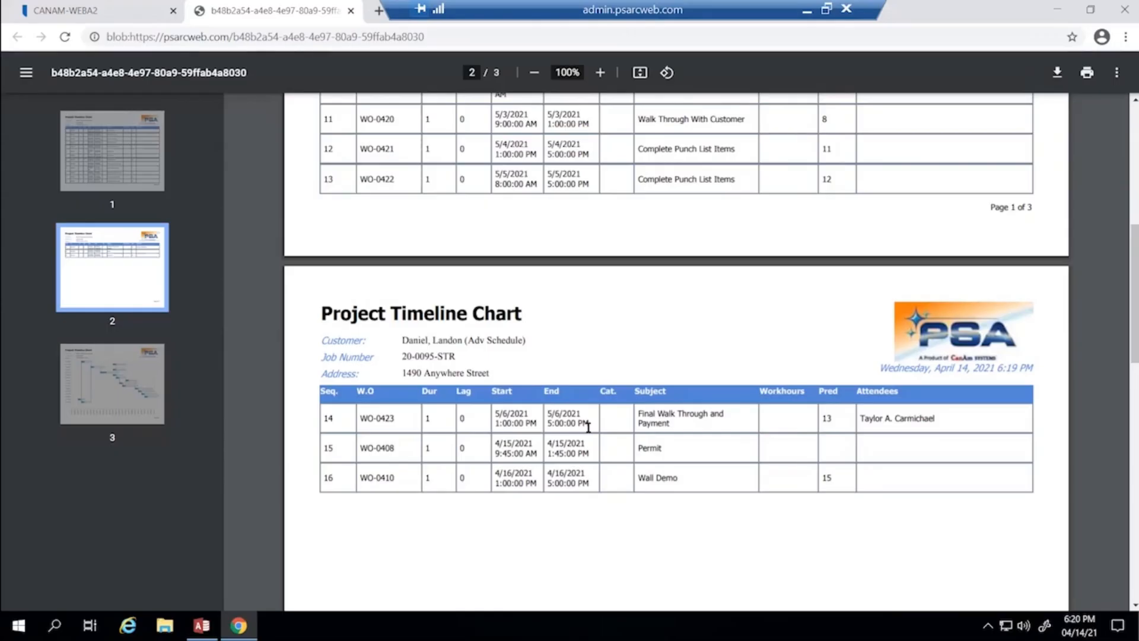
scroll(588, 426, "down", 15)
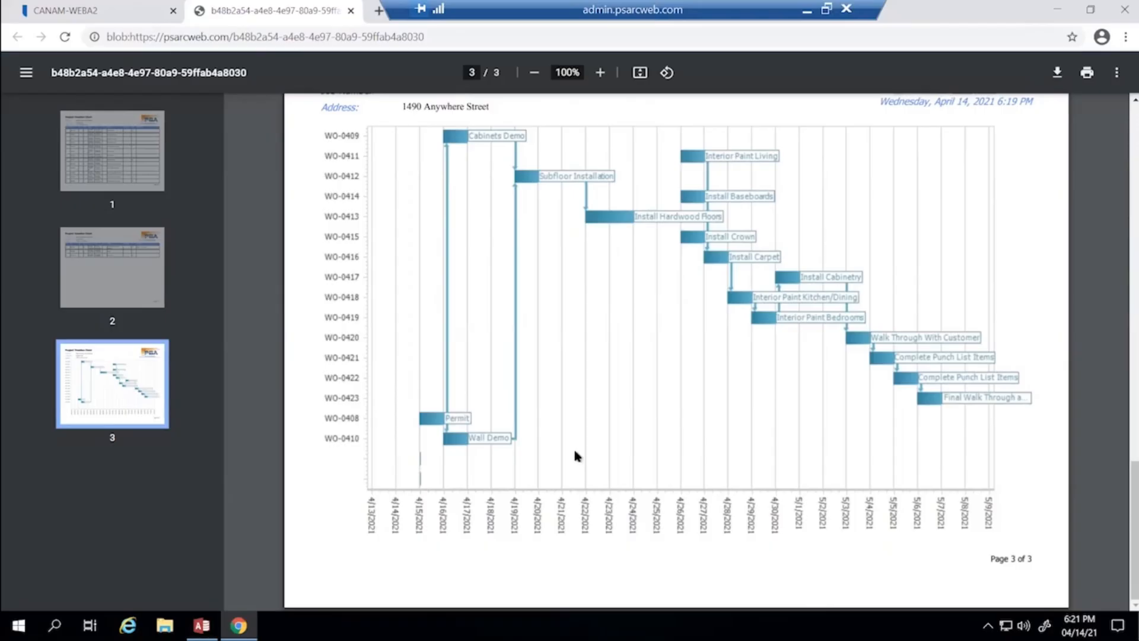
left_click(351, 12)
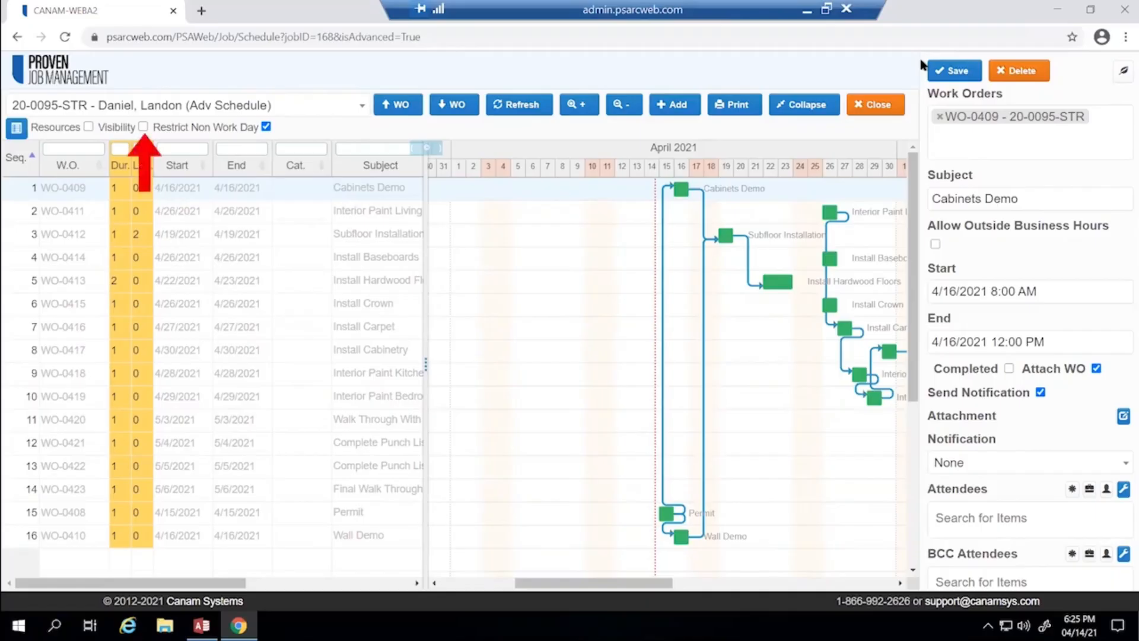
- Turn on the visibility controls for the work orders and mark Cabinets Demo as hidden
left_click(143, 127)
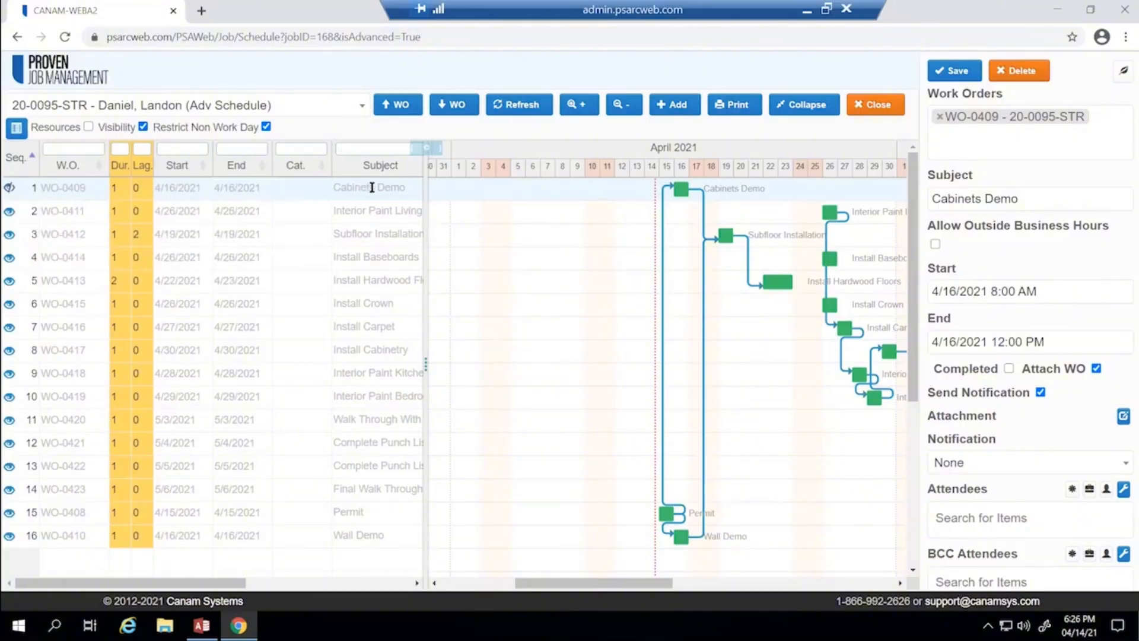
mouse_move(377, 186)
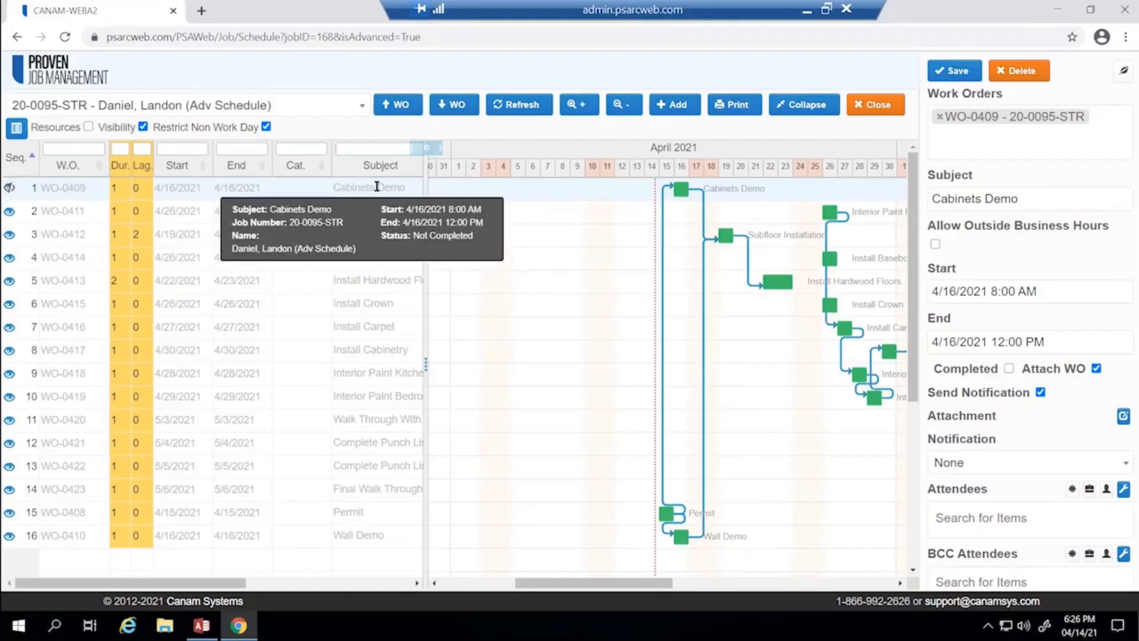